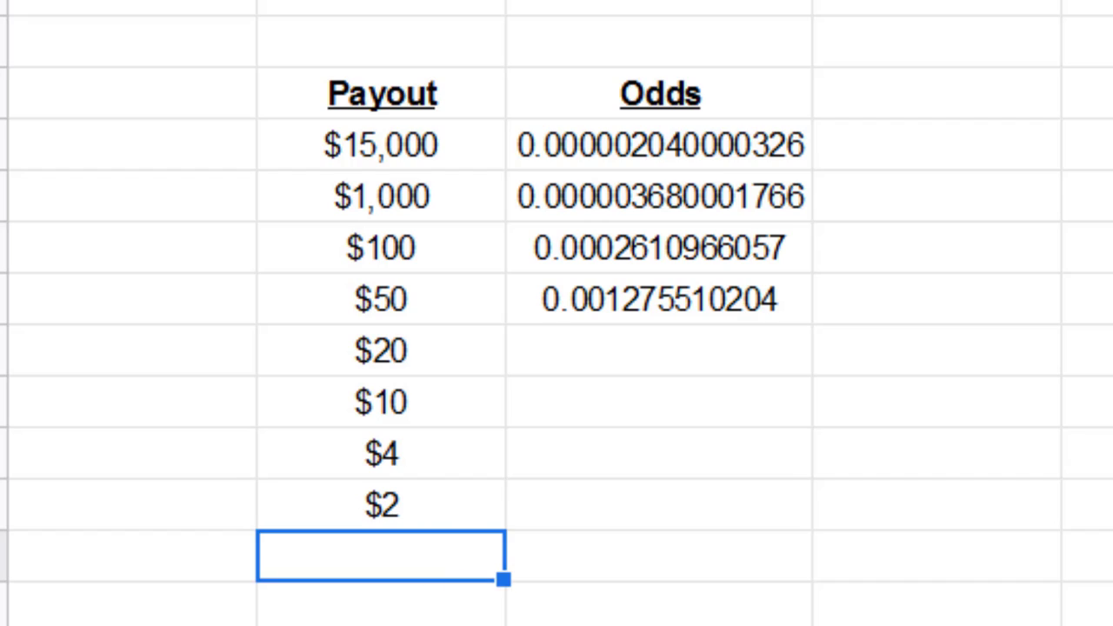
Step: Add a $0 payout below the $2 row and shade its cell light red
{"action": "type", "text": "$0"}
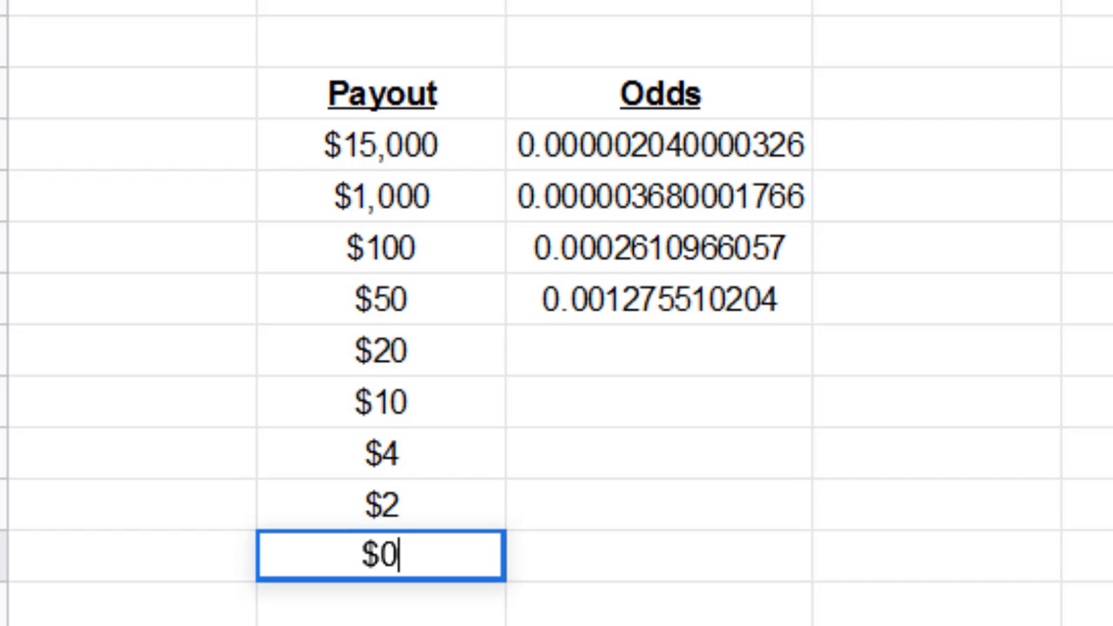
{"action": "key", "text": "Return"}
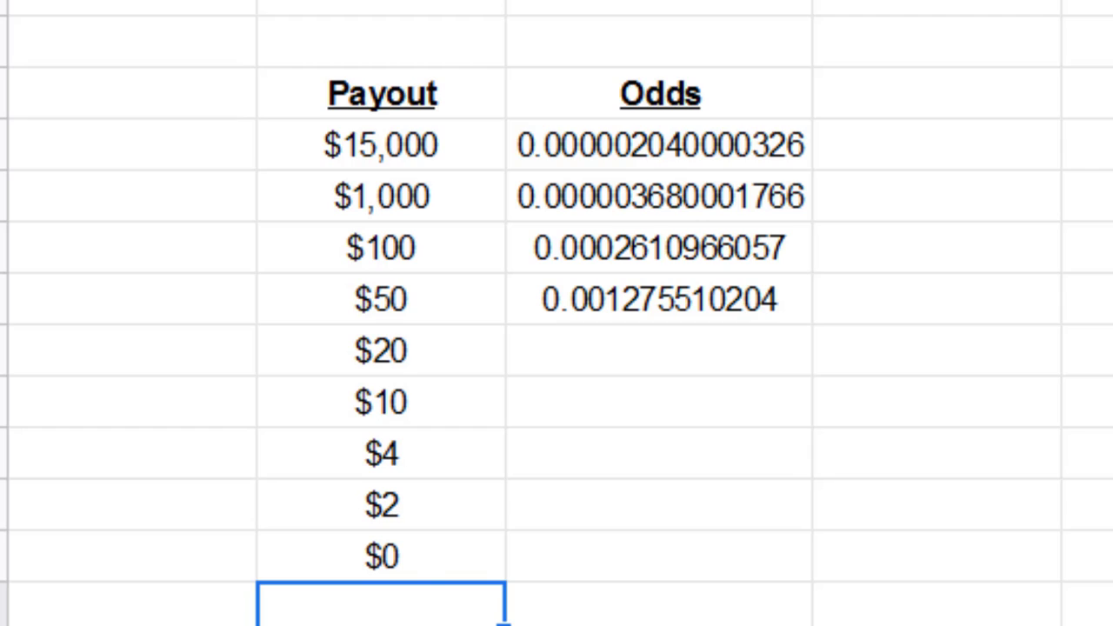
{"action": "left_click", "coordinate": [397, 564]}
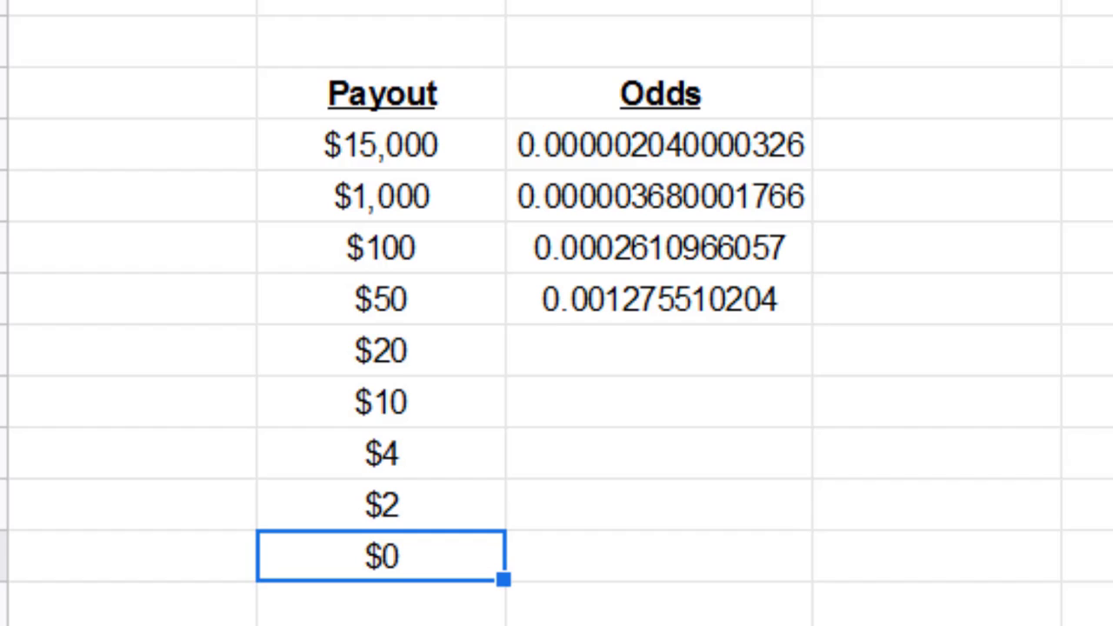
{"action": "left_click", "coordinate": [1088, 505]}
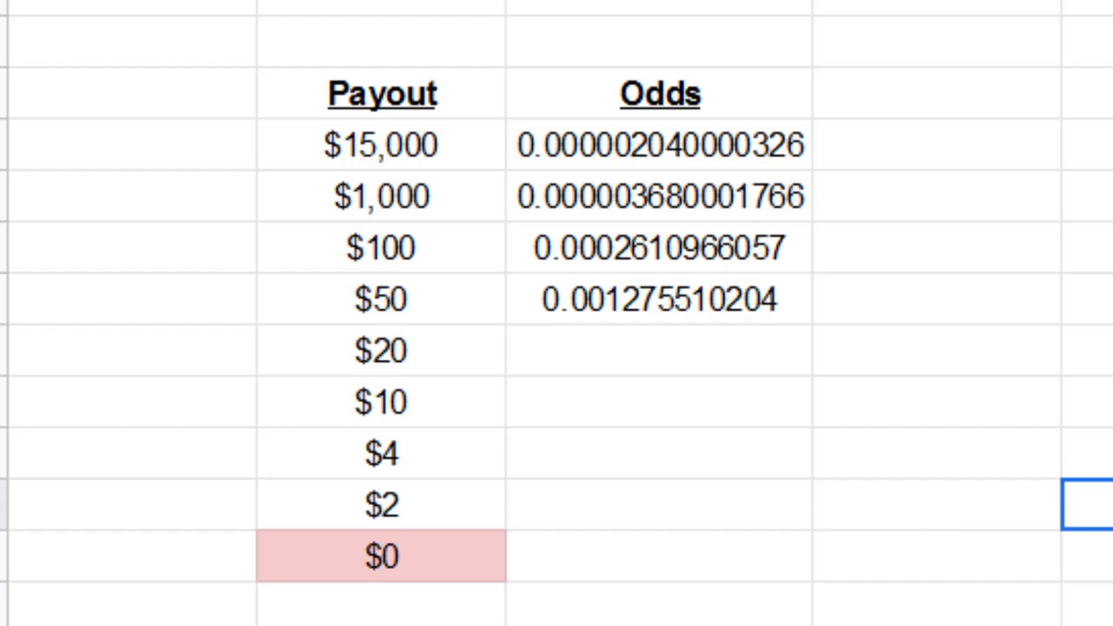
Step: Examine the payouts from $15,000 to $2 and the formulas behind the odds of the four largest prizes
{"action": "left_click_drag", "start_coordinate": [427, 162], "coordinate": [400, 513]}
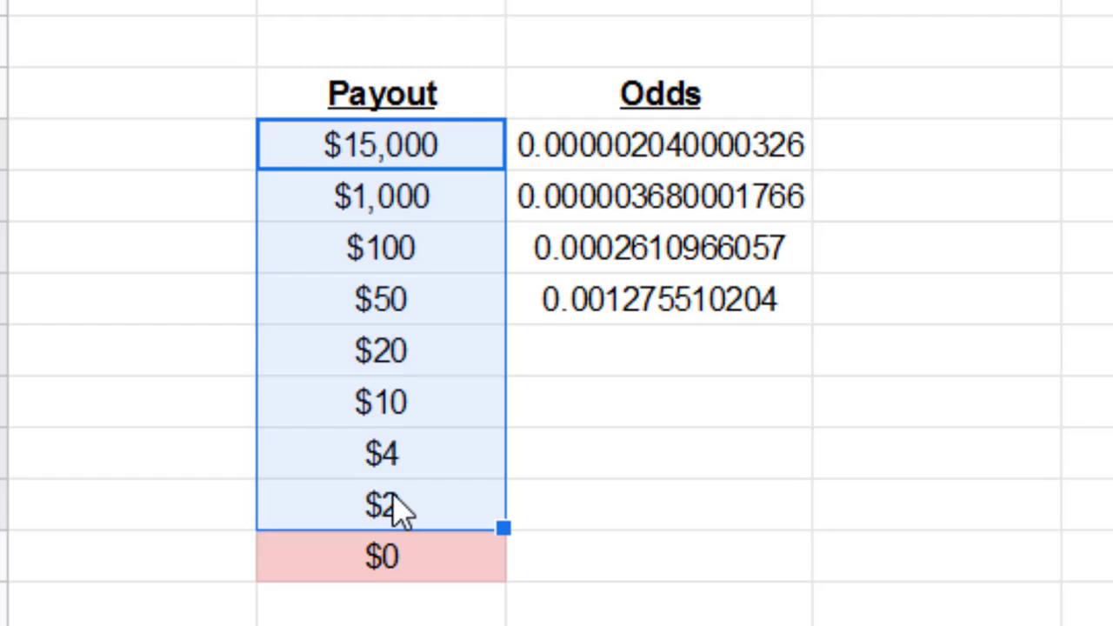
{"action": "left_click", "coordinate": [670, 149]}
{"action": "left_click", "coordinate": [651, 207]}
{"action": "left_click", "coordinate": [637, 254]}
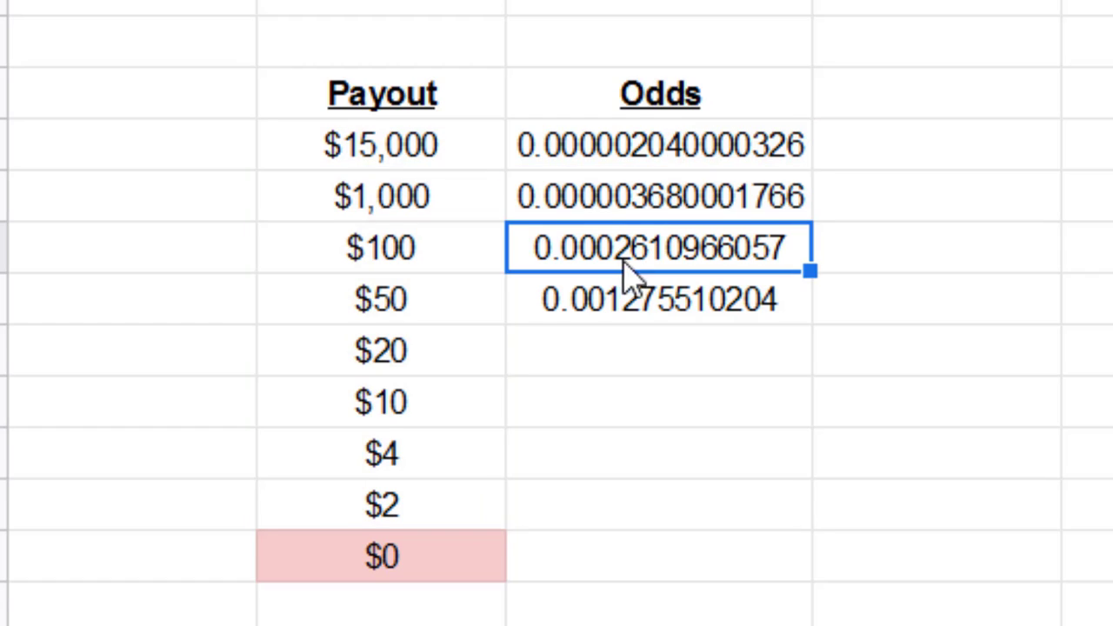
{"action": "left_click", "coordinate": [633, 315]}
{"action": "left_click", "coordinate": [640, 157]}
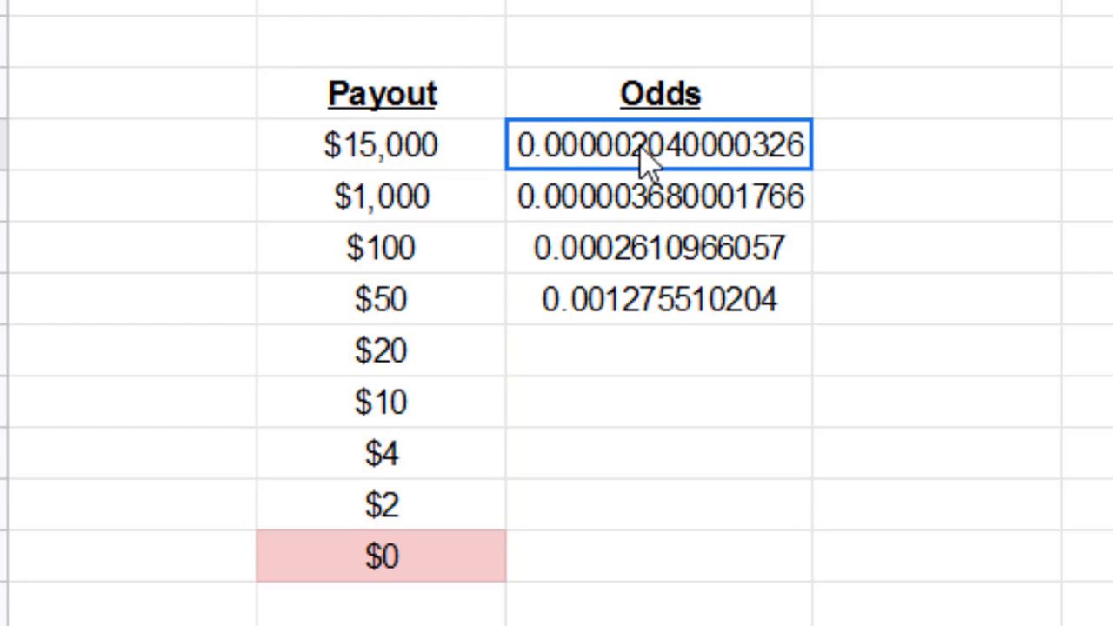
{"action": "left_click", "coordinate": [678, 198]}
{"action": "left_click", "coordinate": [629, 259]}
{"action": "left_click", "coordinate": [624, 314]}
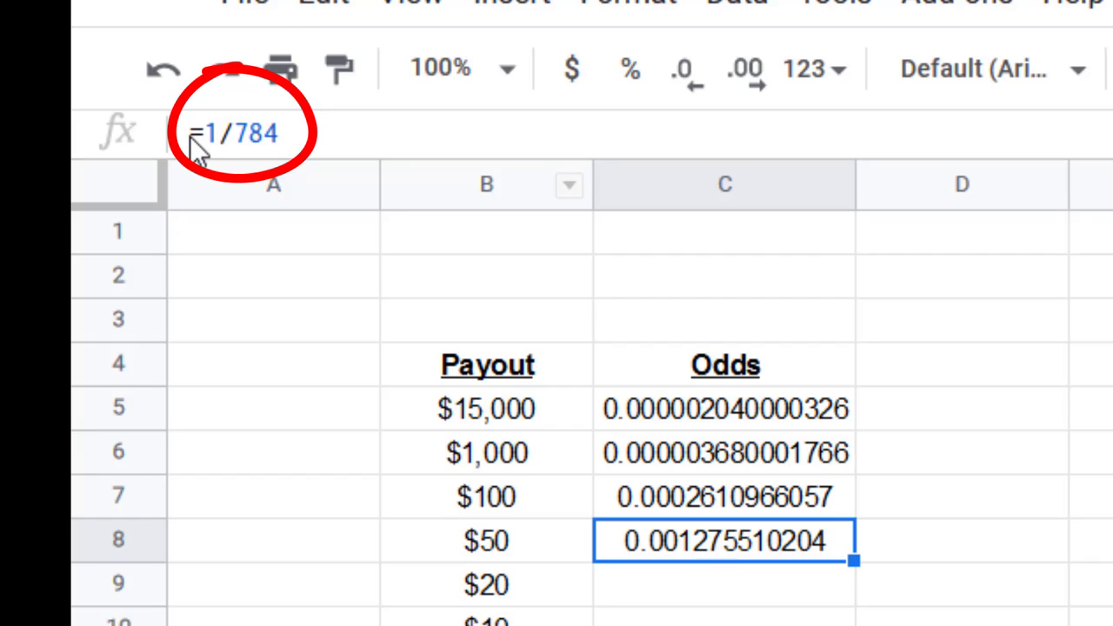
Step: Enter 1/784 as plain text in D8 beside the $50 odds, and clear that cell
{"action": "left_click", "coordinate": [967, 550]}
{"action": "type", "text": "1"}
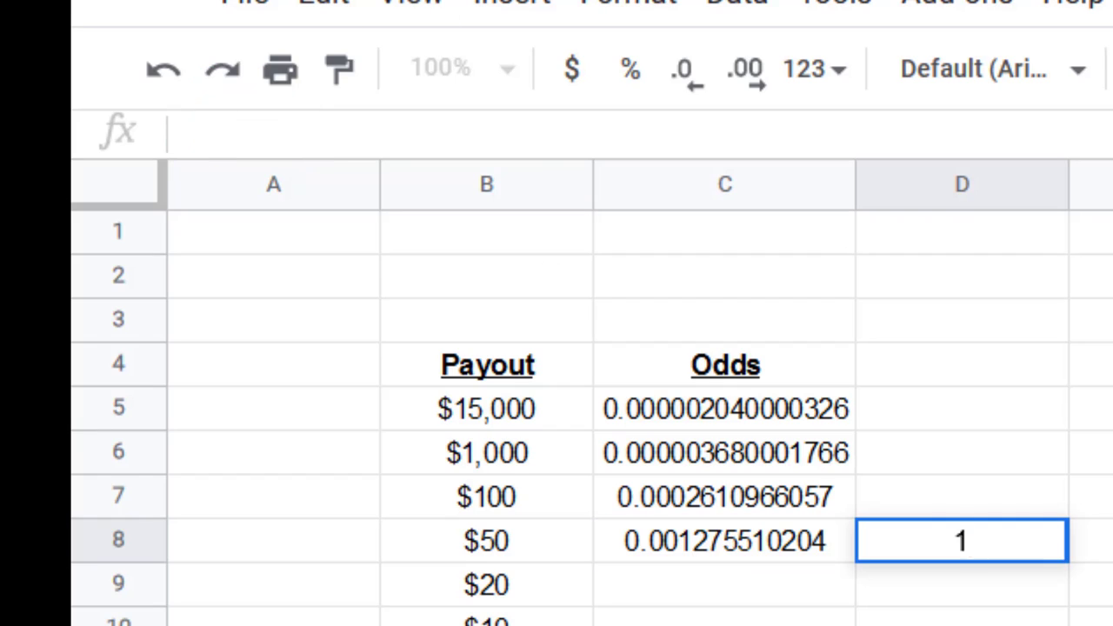
{"action": "type", "text": "/784"}
{"action": "key", "text": "Return"}
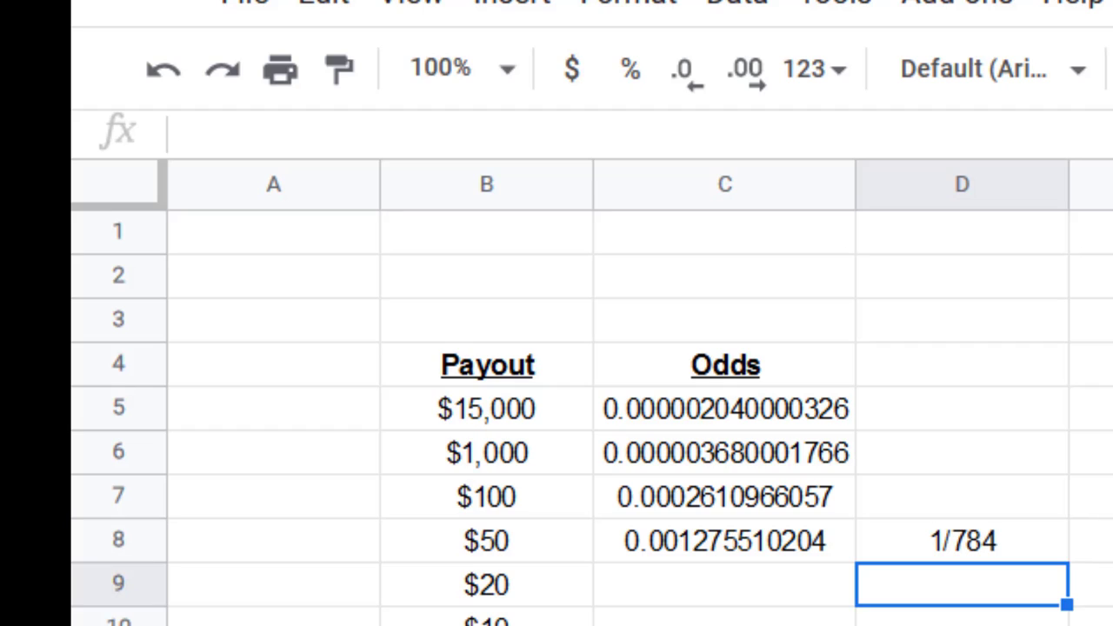
{"action": "left_click", "coordinate": [969, 559]}
{"action": "key", "text": "Delete"}
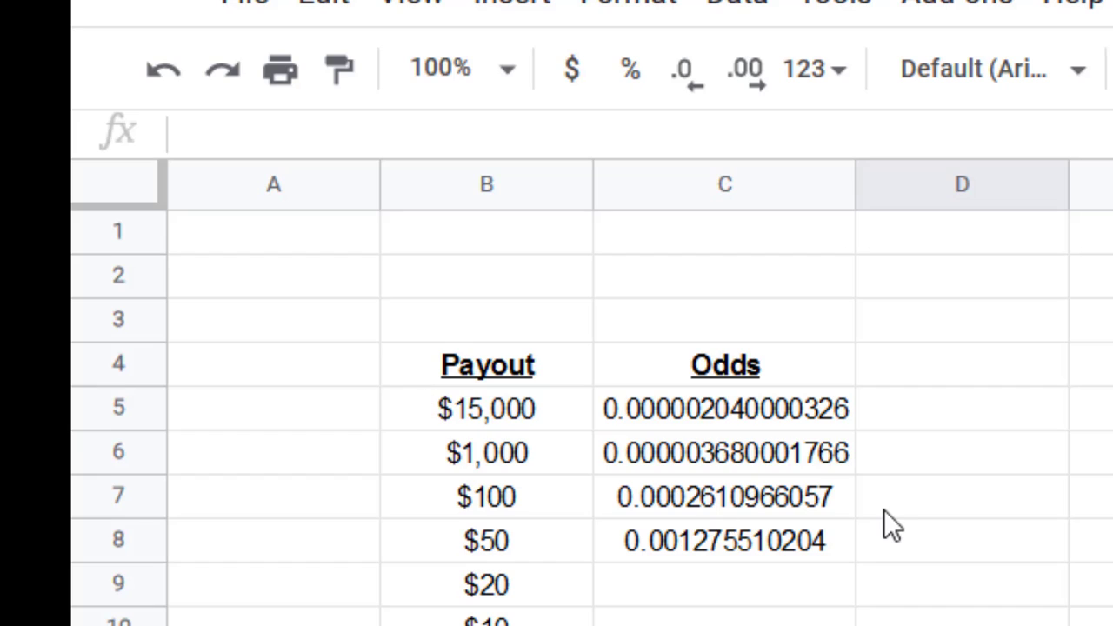
Step: Enter the odds formulas =1/100 for the $20 payout and =1/40 for the $10 payout
{"action": "left_click", "coordinate": [750, 422]}
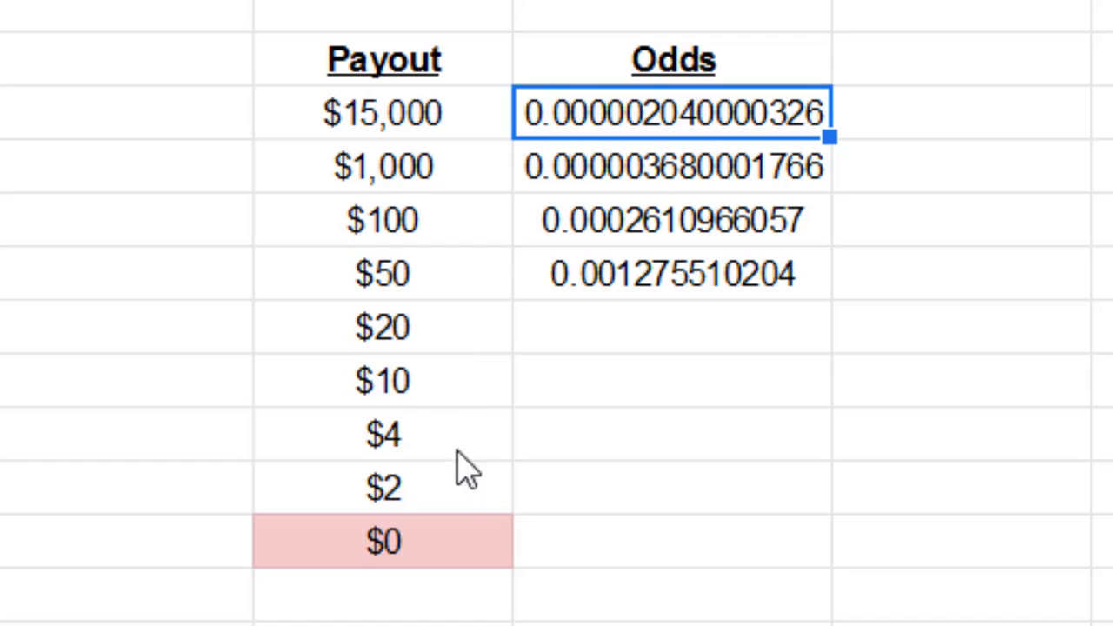
{"action": "left_click", "coordinate": [622, 340]}
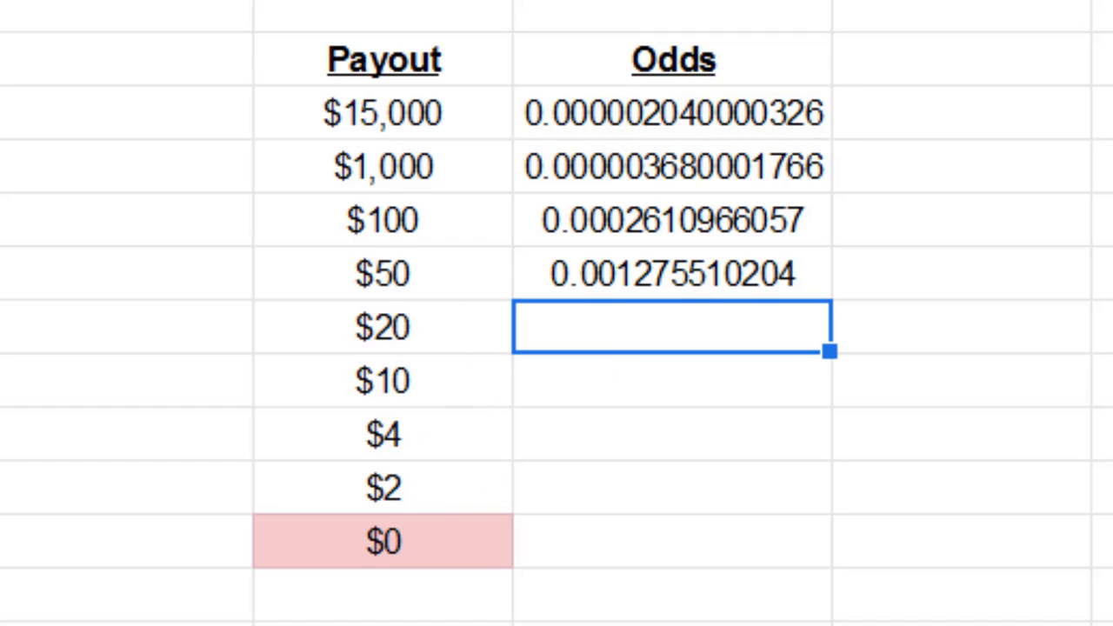
{"action": "type", "text": "=1/100"}
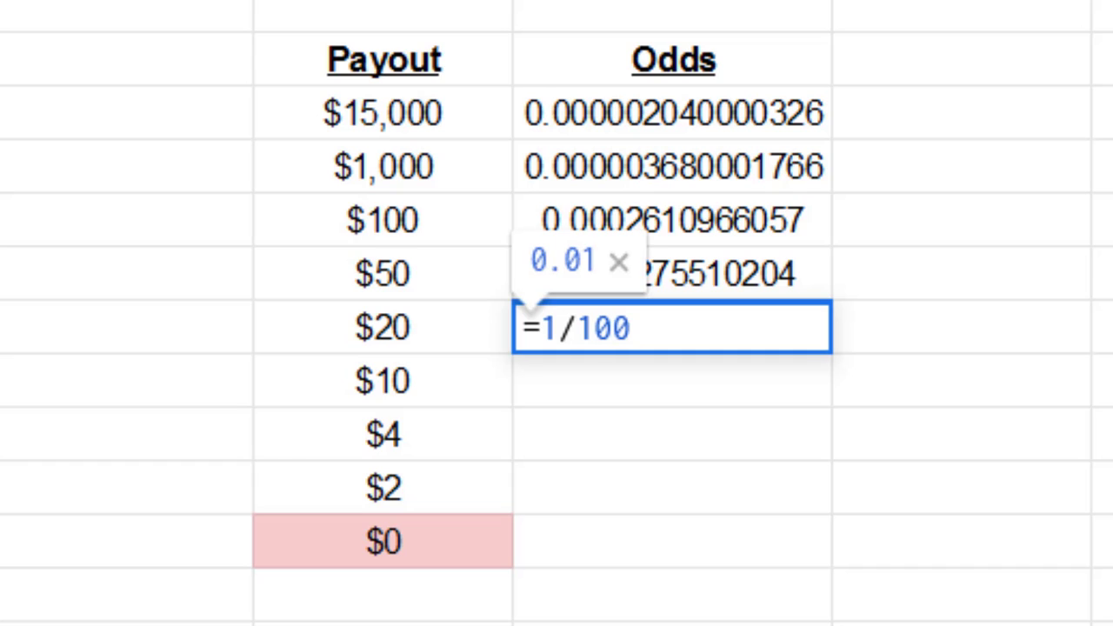
{"action": "key", "text": "Return"}
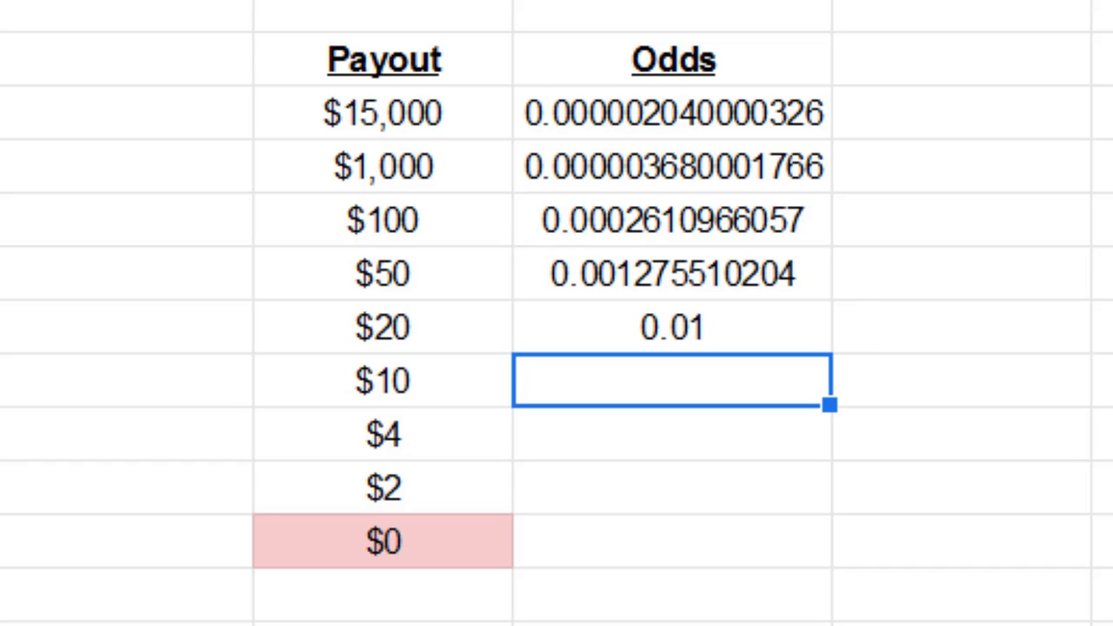
{"action": "type", "text": "=1"}
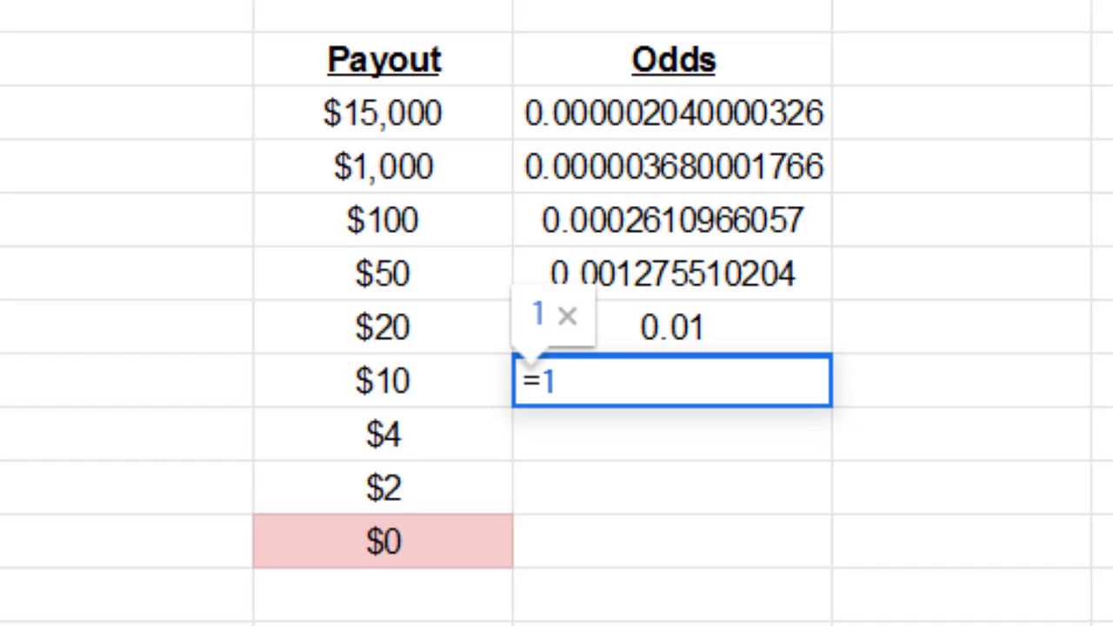
{"action": "type", "text": "/40"}
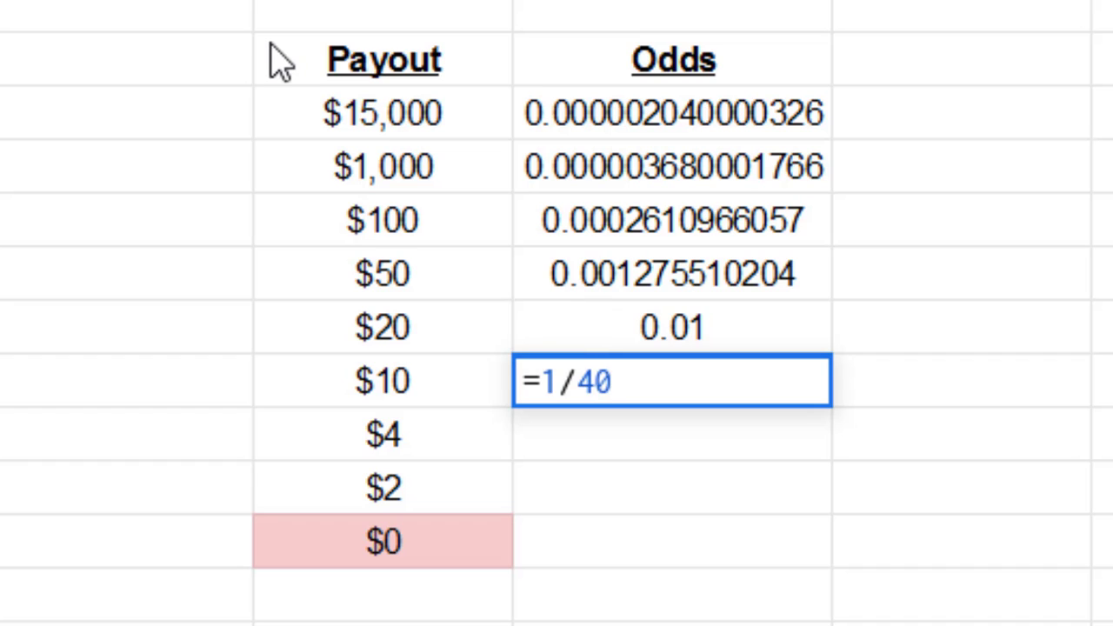
{"action": "key", "text": "Return"}
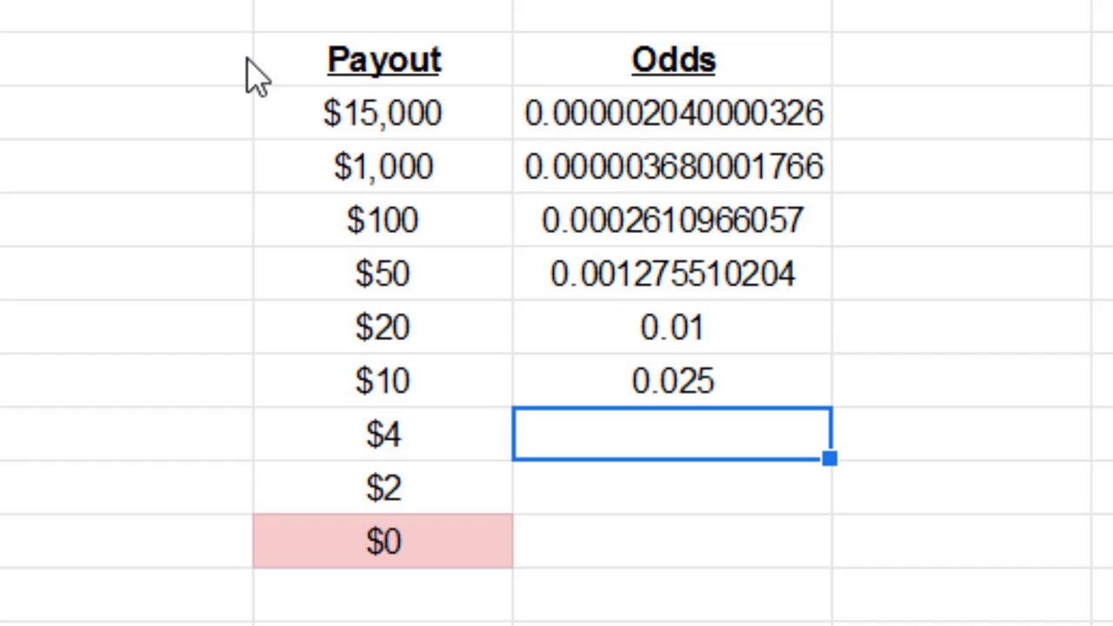
Step: Enter the odds formulas =1/9 for the $4 payout and =1/8 for the $2 payout
{"action": "type", "text": "=1/9"}
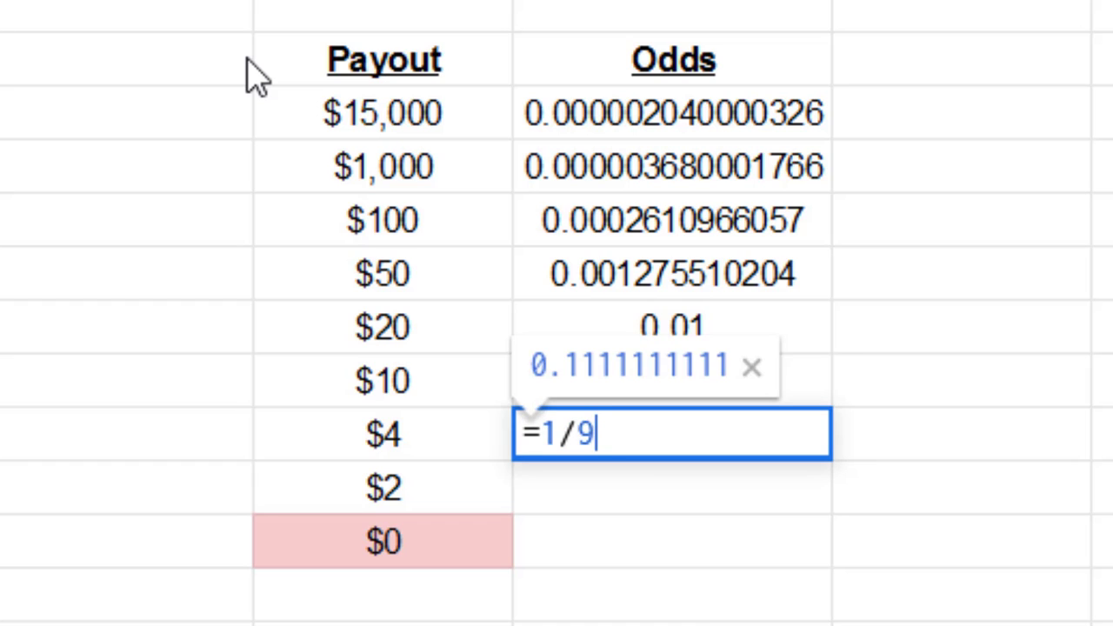
{"action": "key", "text": "Return"}
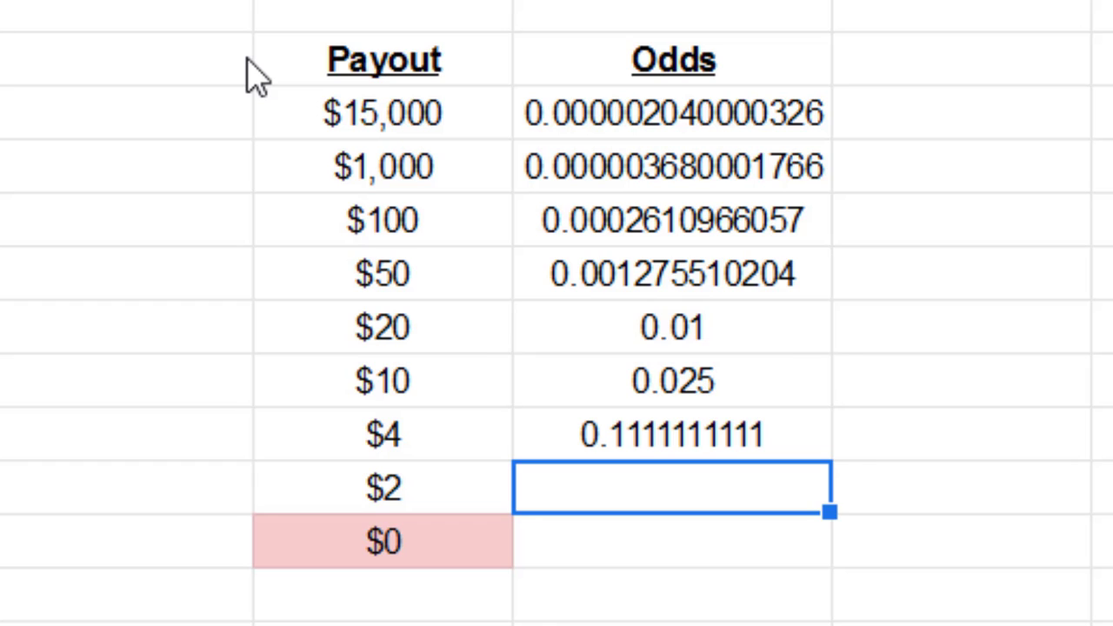
{"action": "type", "text": "=1/"}
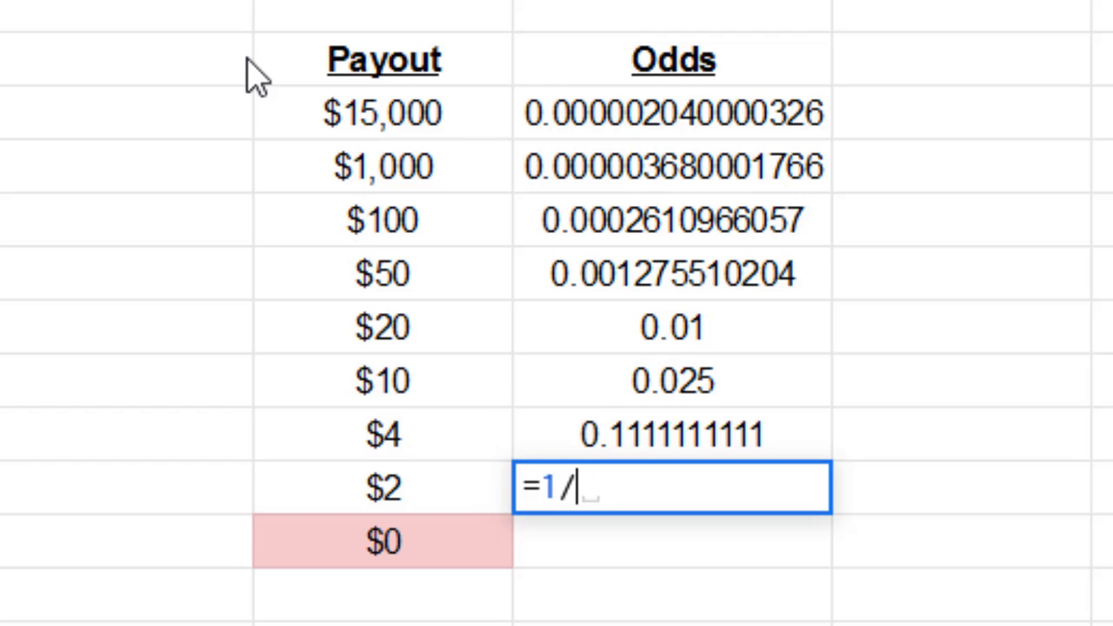
{"action": "type", "text": "8"}
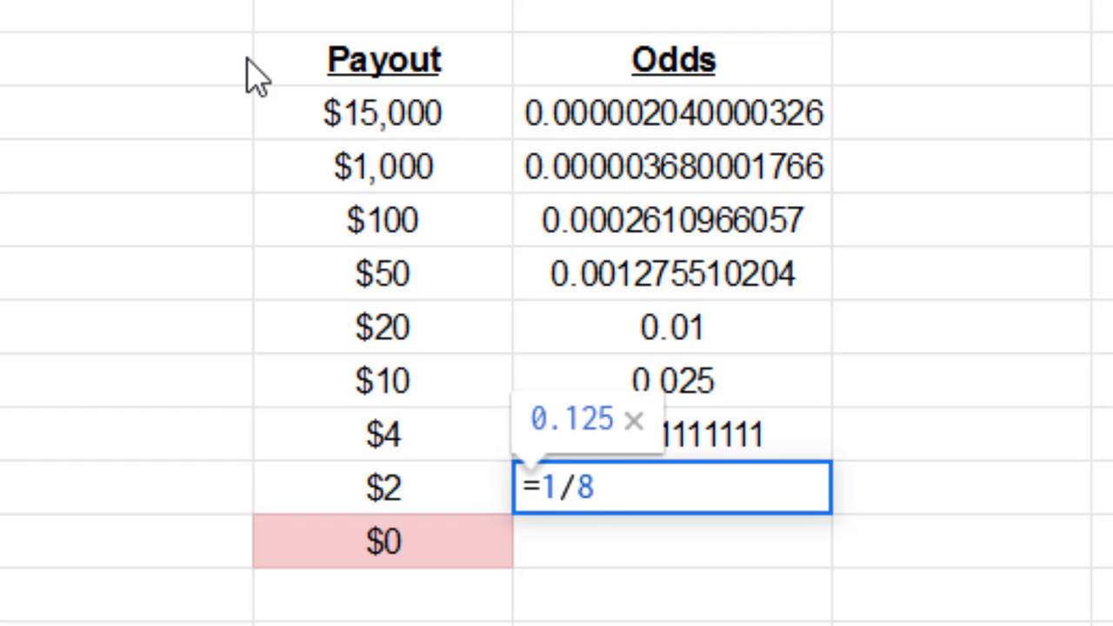
{"action": "key", "text": "Return"}
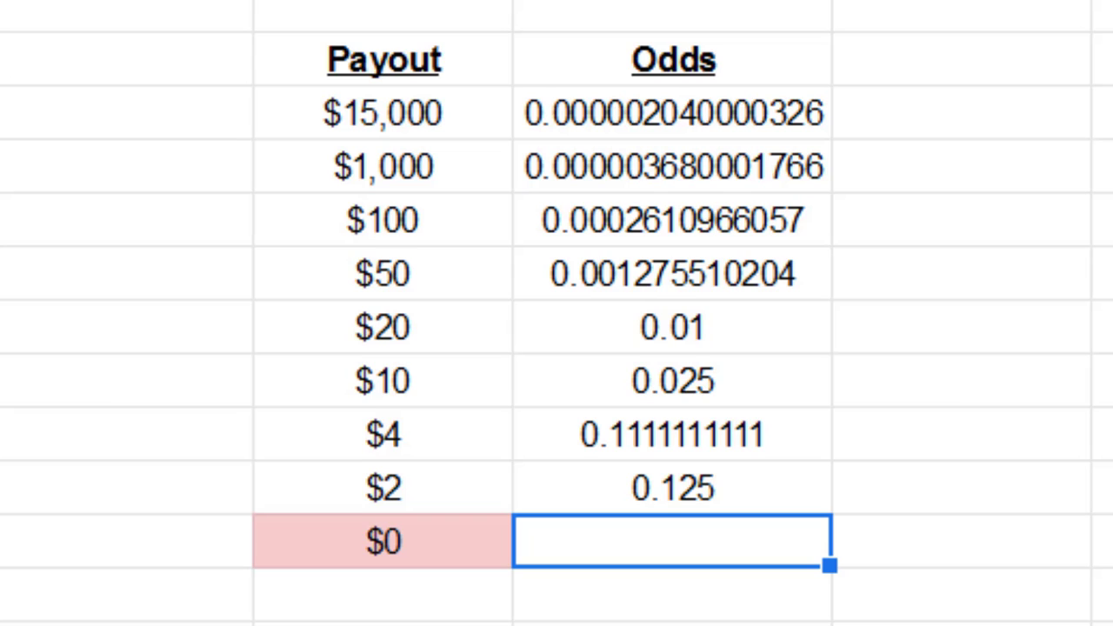
Step: Enter the formula =2.65/3.65 as the odds of the $0 payout
{"action": "key", "text": "Return"}
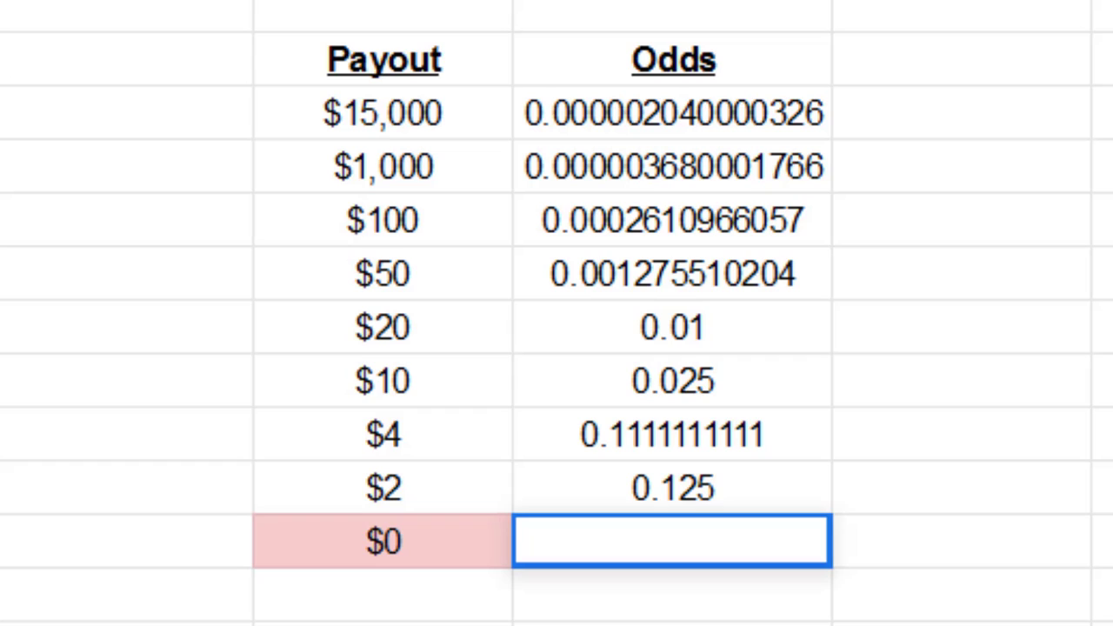
{"action": "type", "text": "=2.65/3.65"}
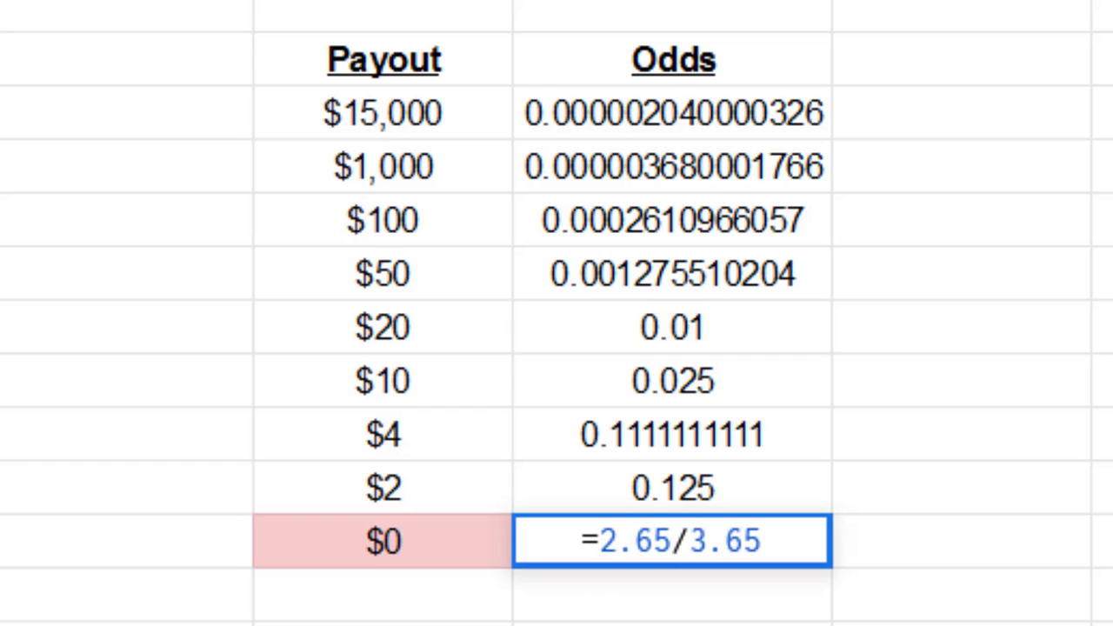
{"action": "key", "text": "Return"}
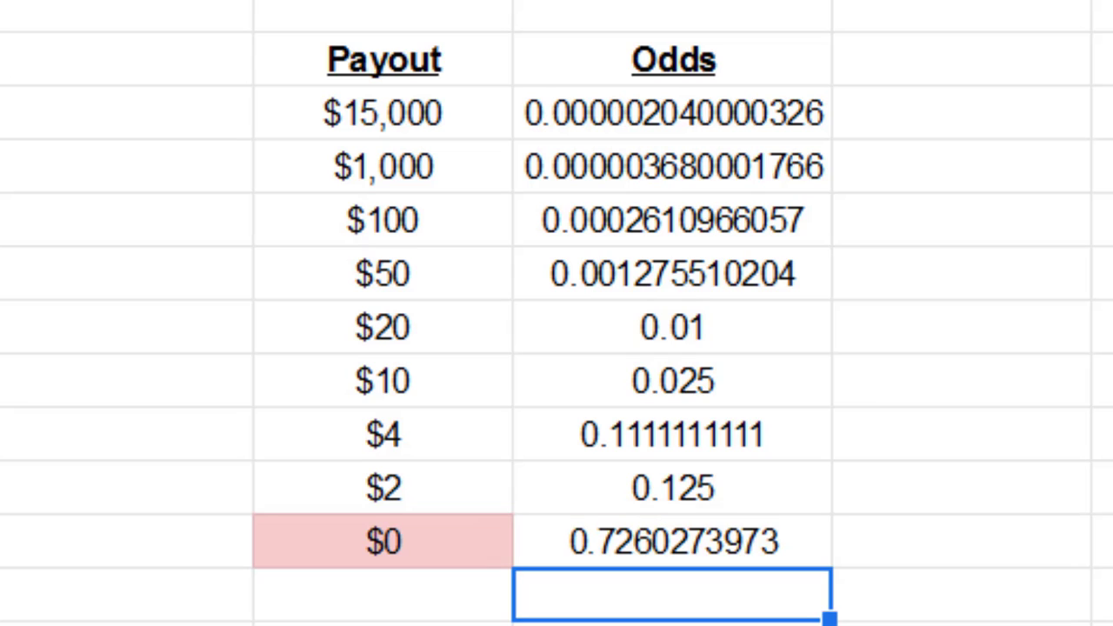
Step: Edit the $0 payout's odds formula to =265/365 by removing both decimal points
{"action": "left_click", "coordinate": [672, 542]}
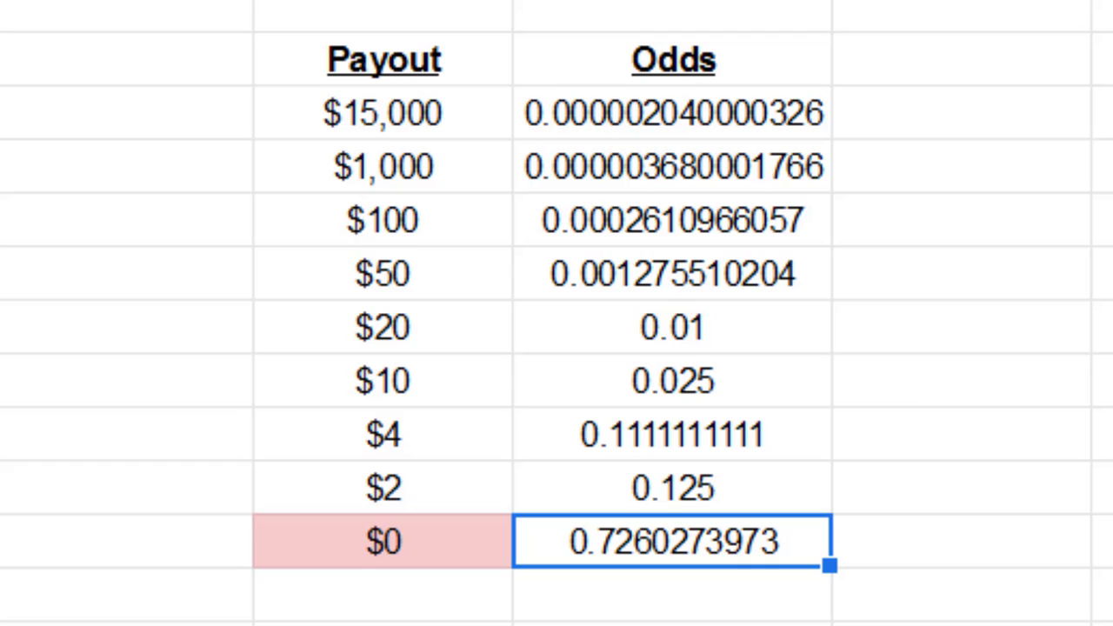
{"action": "key", "text": "Return"}
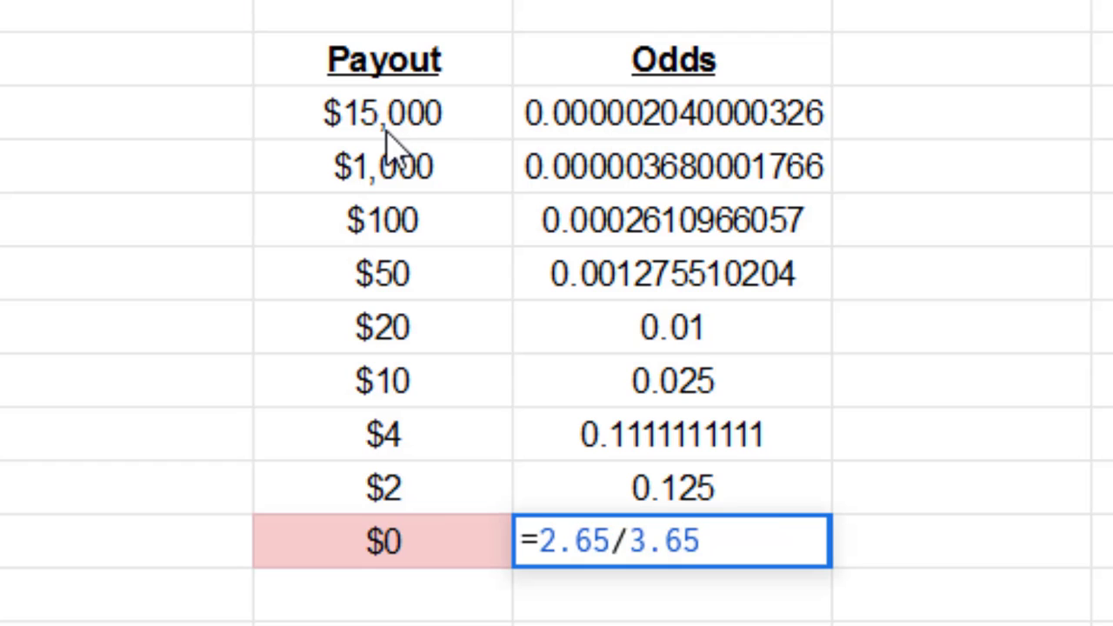
{"action": "key", "text": "Left"}
{"action": "key", "text": "Left"}
{"action": "key", "text": "Left"}
{"action": "key", "text": "Left"}
{"action": "key", "text": "Left"}
{"action": "key", "text": "Left"}
{"action": "key", "text": "Left"}
{"action": "key", "text": "BackSpace"}
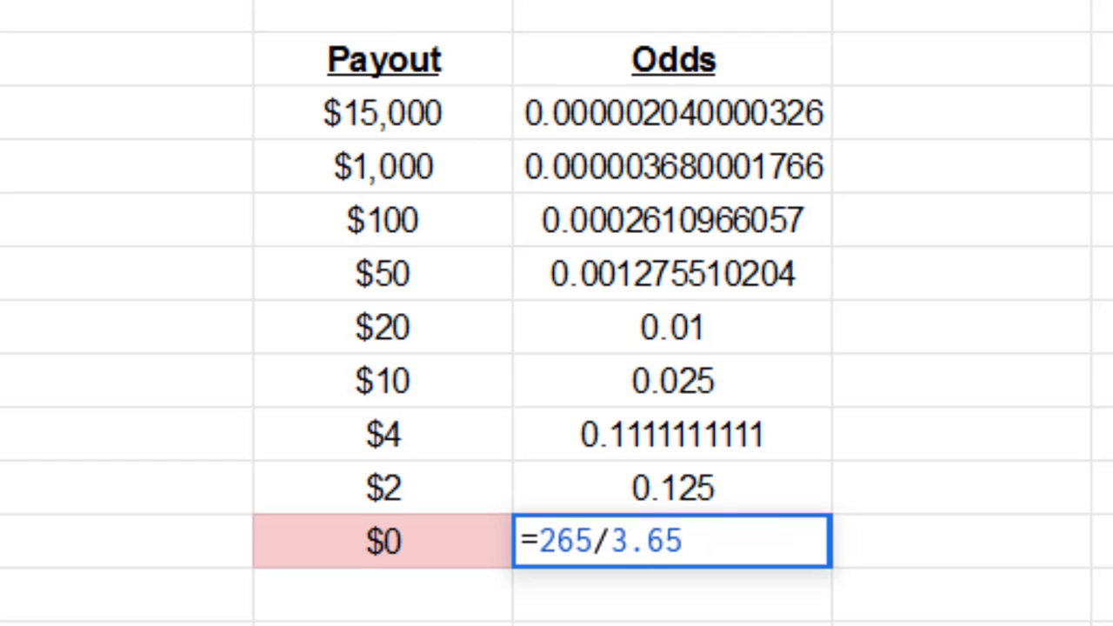
{"action": "key", "text": "Right"}
{"action": "key", "text": "Right"}
{"action": "key", "text": "Right"}
{"action": "key", "text": "Right"}
{"action": "key", "text": "Right"}
{"action": "key", "text": "BackSpace"}
{"action": "key", "text": "Return"}
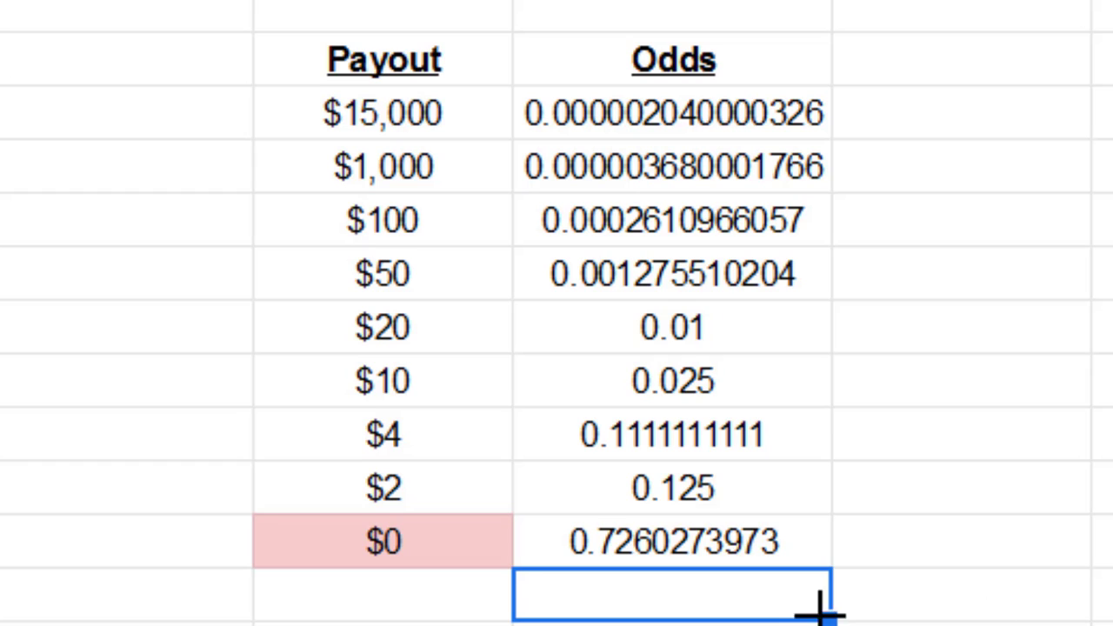
{"action": "left_click", "coordinate": [677, 546]}
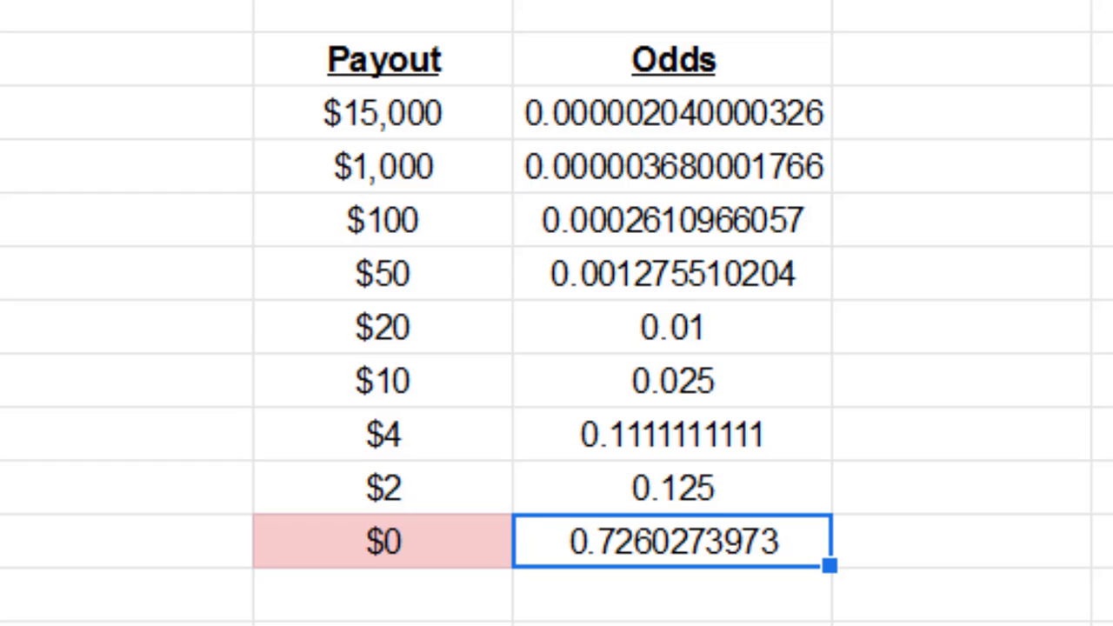
{"action": "left_click", "coordinate": [962, 596]}
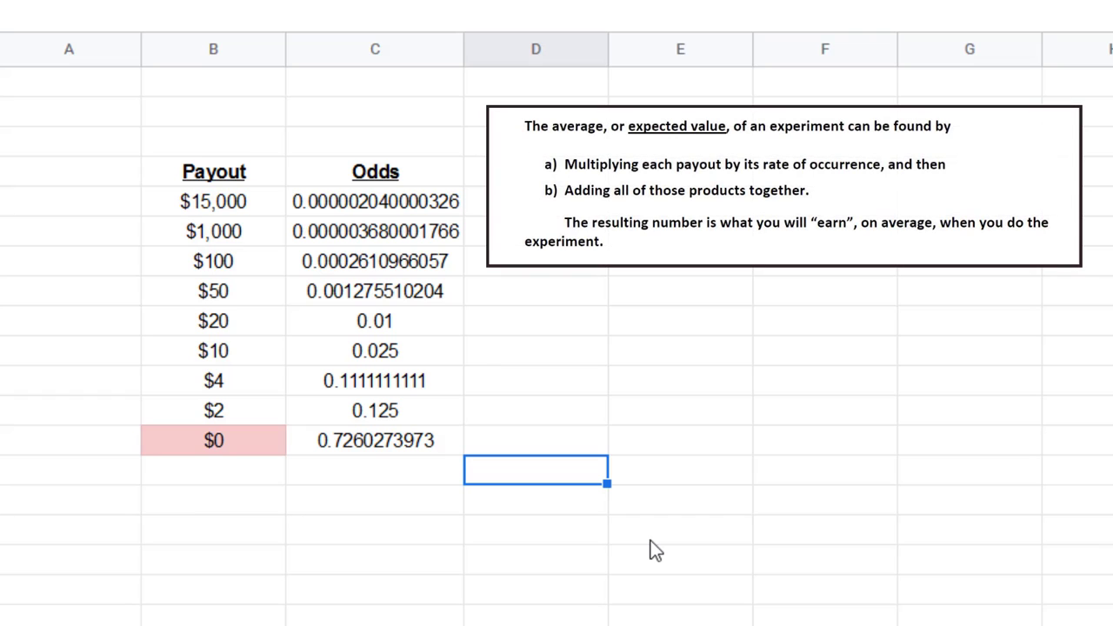
Step: Enter the column heading Payout*Odds in D4, beside the Odds heading
{"action": "left_click", "coordinate": [535, 171]}
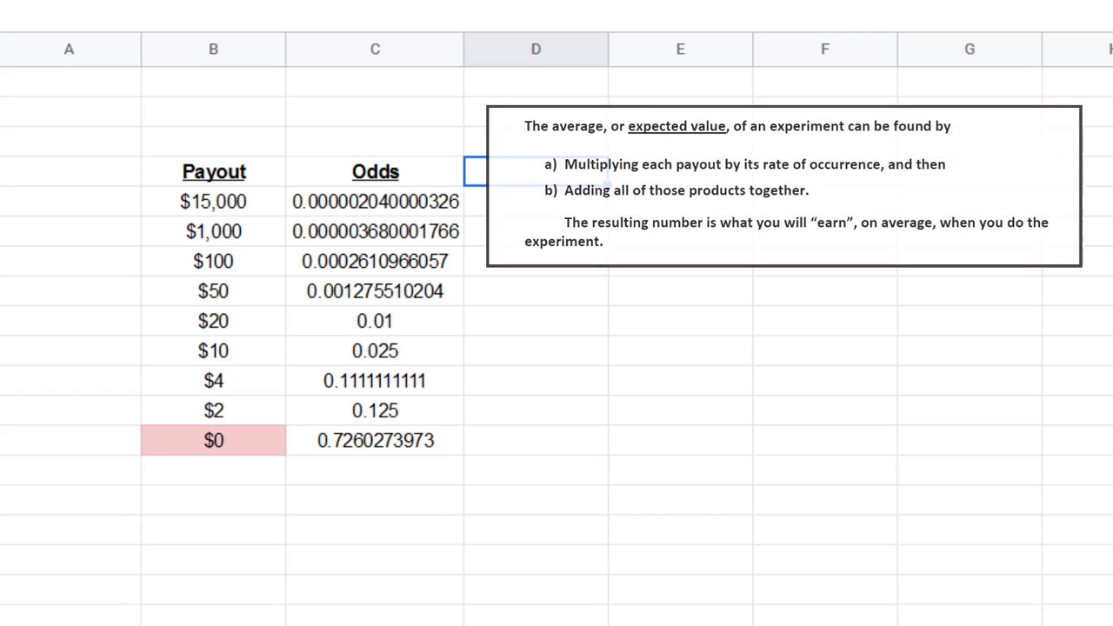
{"action": "type", "text": "Payout*Odds"}
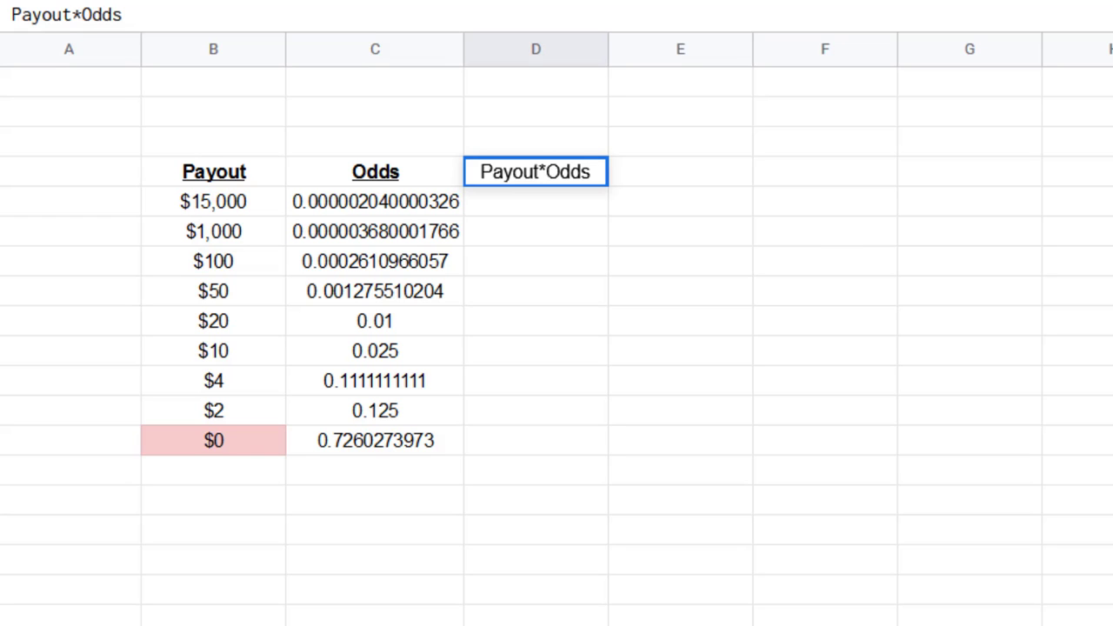
{"action": "key", "text": "Return"}
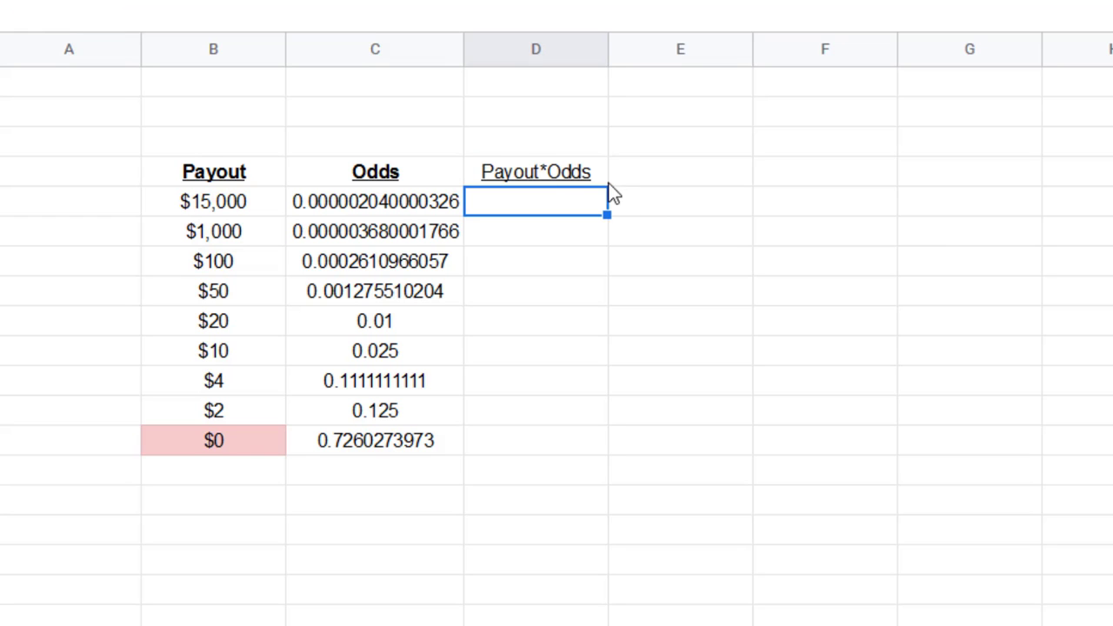
Step: Make the Payout*Odds column heading bold
{"action": "key", "text": "Up"}
{"action": "key", "text": "ctrl+b"}
{"action": "left_click", "coordinate": [586, 241]}
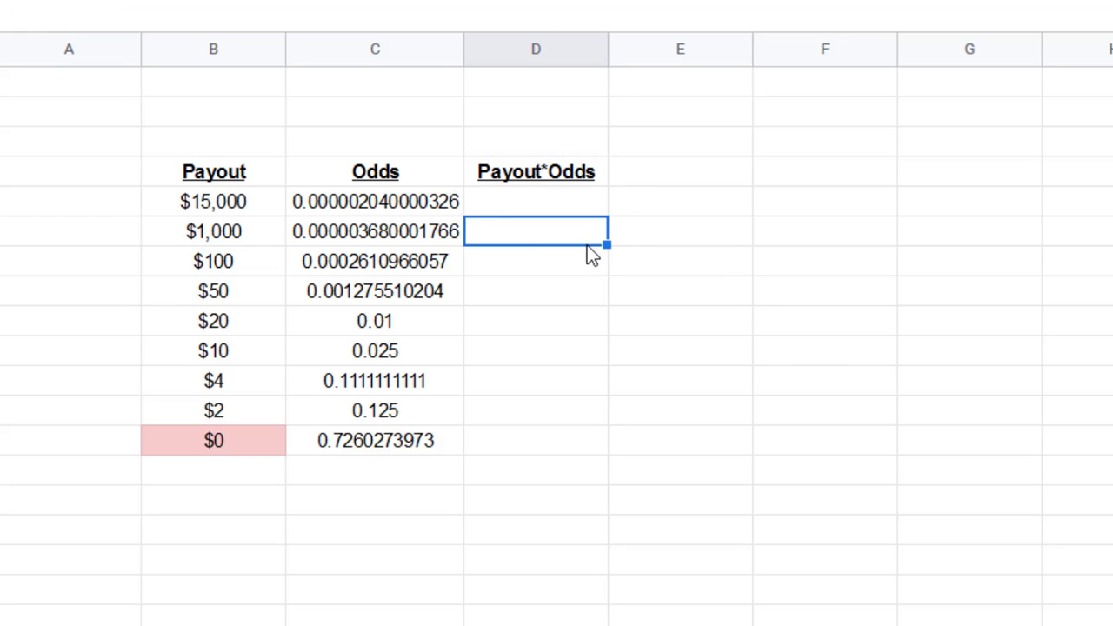
Step: Enter the formula =B5*C5 in D5 to multiply the $15,000 payout by its odds
{"action": "key", "text": "Up"}
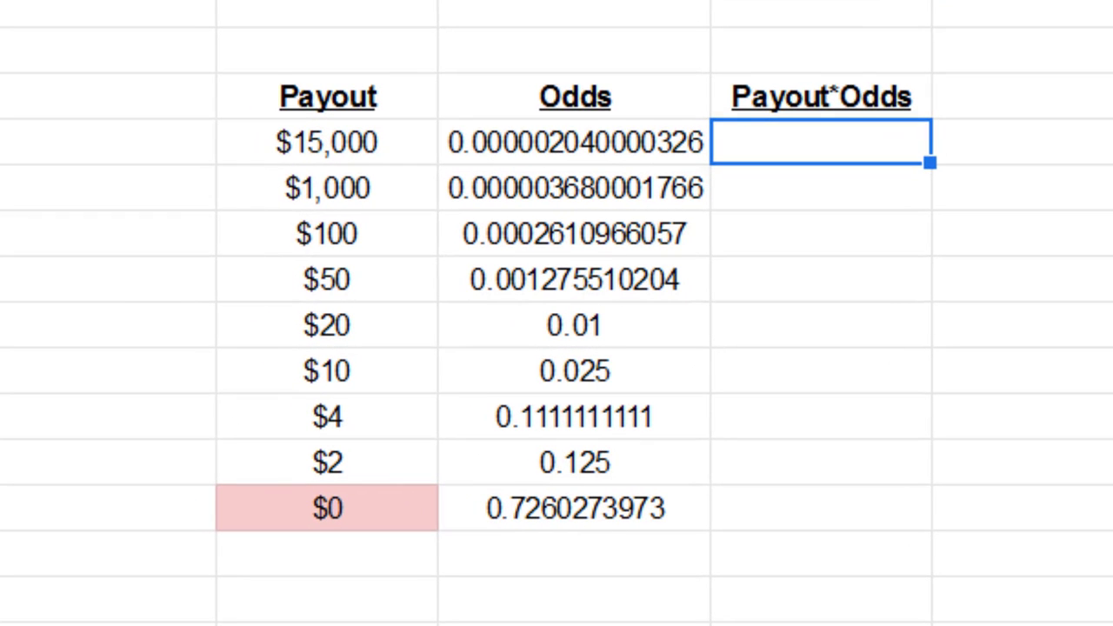
{"action": "type", "text": "="}
{"action": "left_click", "coordinate": [295, 161]}
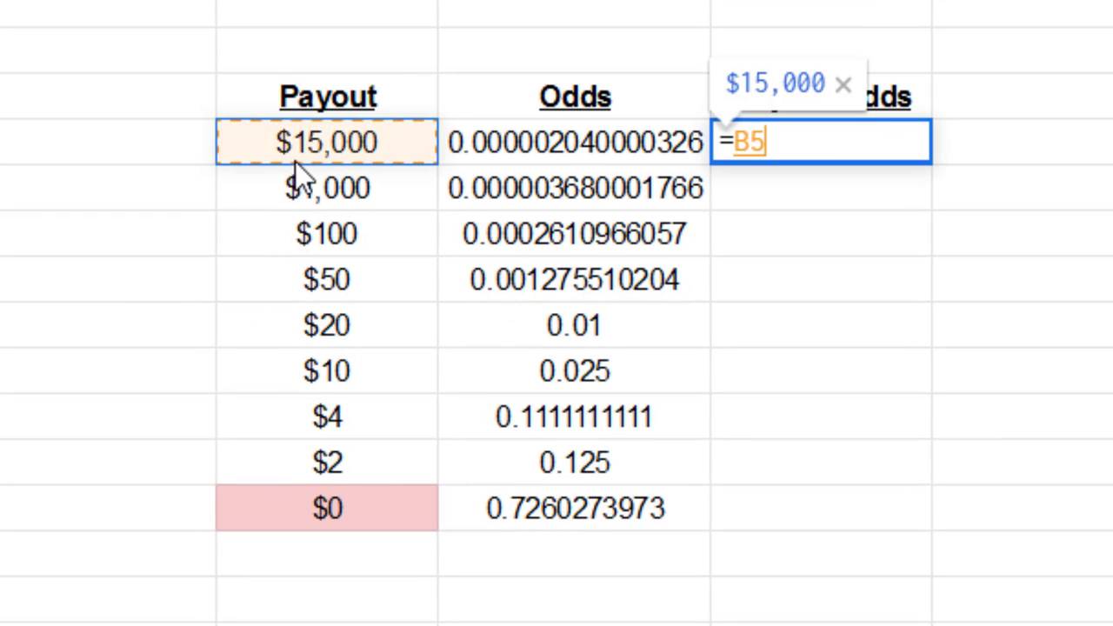
{"action": "type", "text": "*"}
{"action": "left_click", "coordinate": [579, 144]}
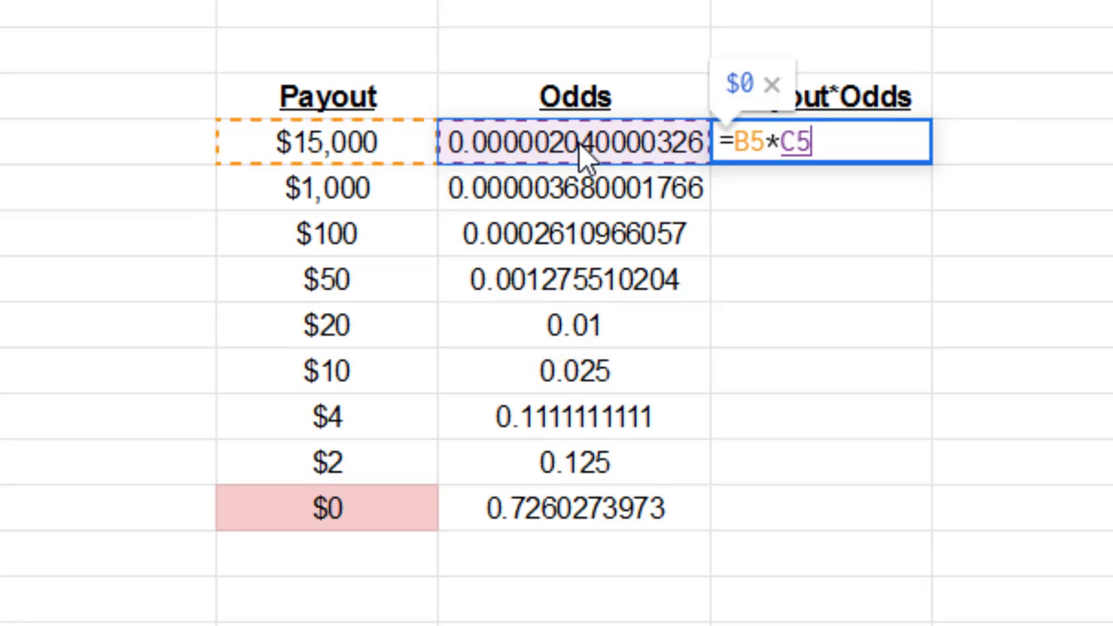
{"action": "key", "text": "Return"}
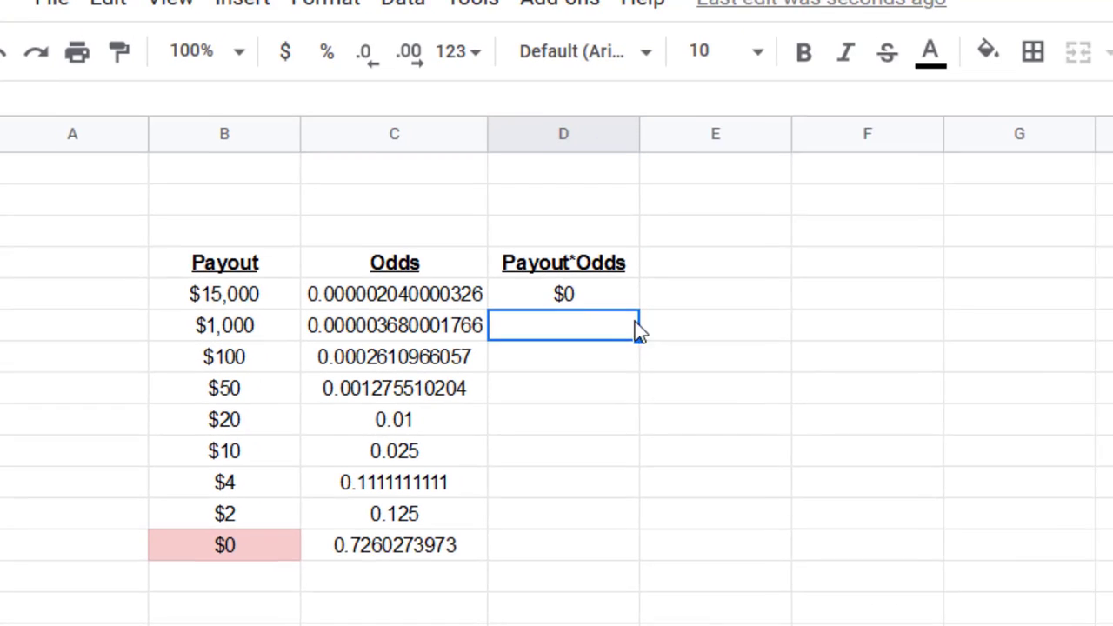
Step: Format the $15,000 row's product in D5 to eight decimal places and fill its formula down through the $0 payout row
{"action": "left_click", "coordinate": [583, 275]}
{"action": "left_click", "coordinate": [581, 294]}
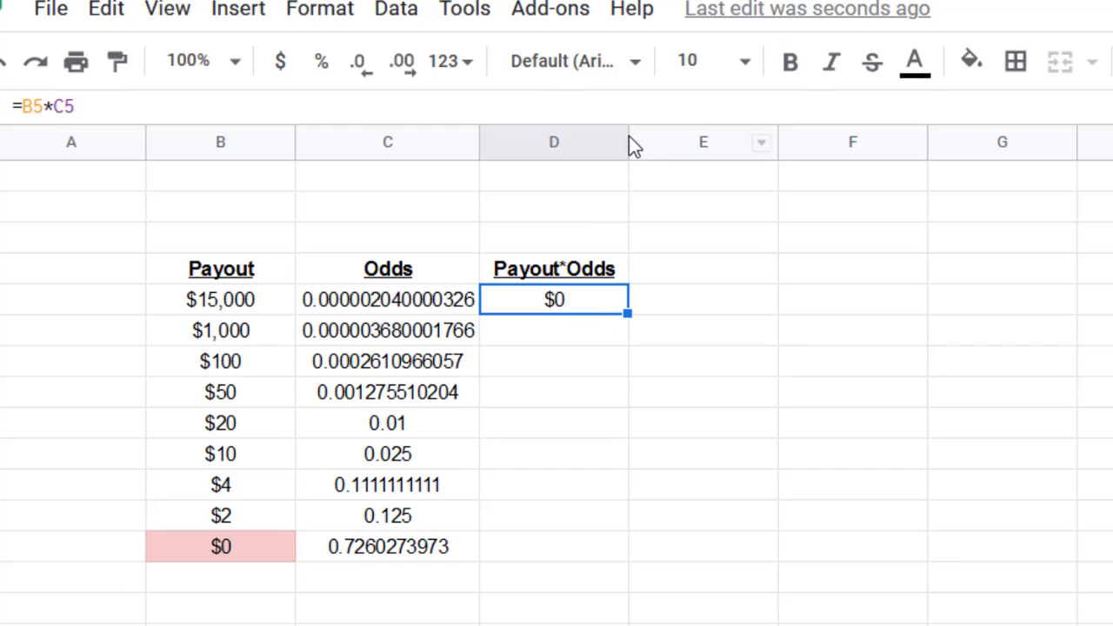
{"action": "left_click", "coordinate": [405, 63]}
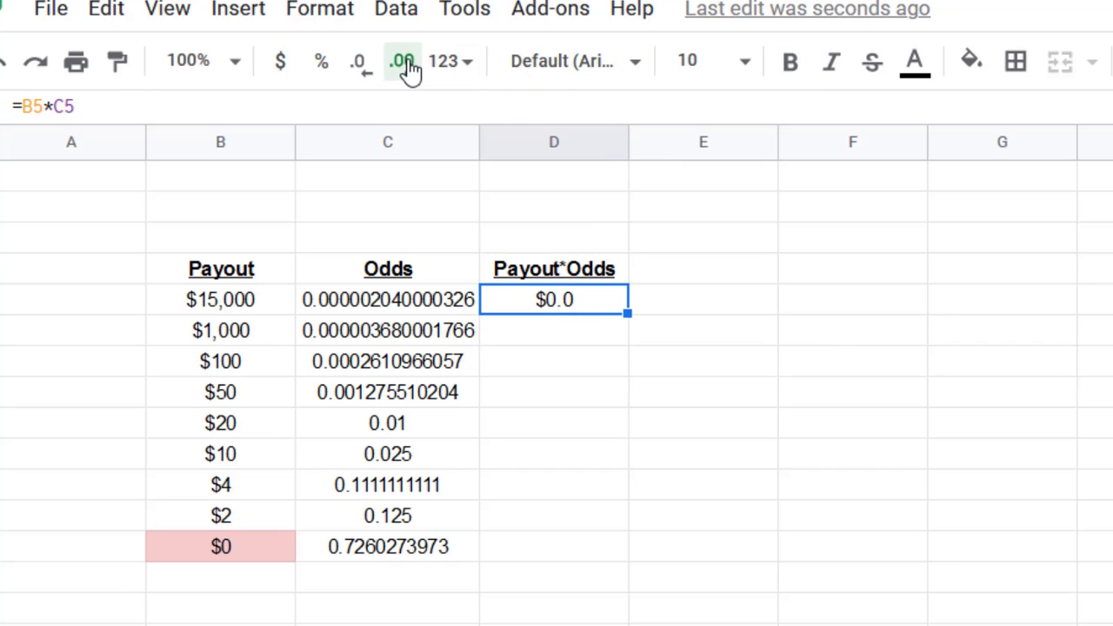
{"action": "left_click", "coordinate": [405, 63]}
{"action": "left_click", "coordinate": [405, 63]}
{"action": "left_click", "coordinate": [406, 63]}
{"action": "left_click", "coordinate": [405, 63]}
{"action": "left_click", "coordinate": [405, 63]}
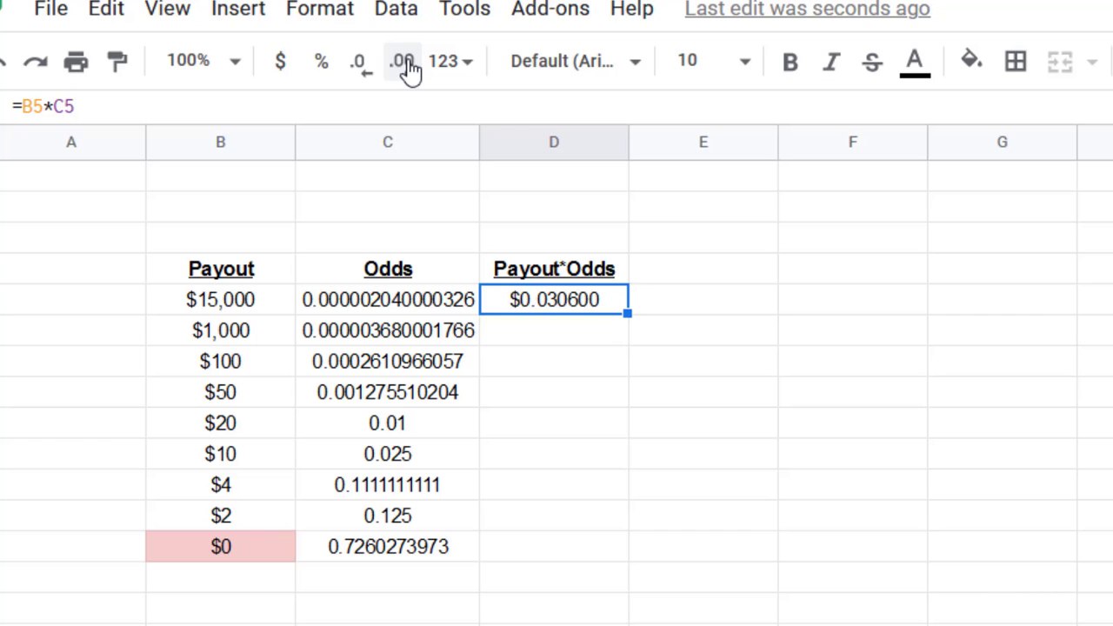
{"action": "left_click", "coordinate": [412, 67]}
{"action": "left_click", "coordinate": [412, 67]}
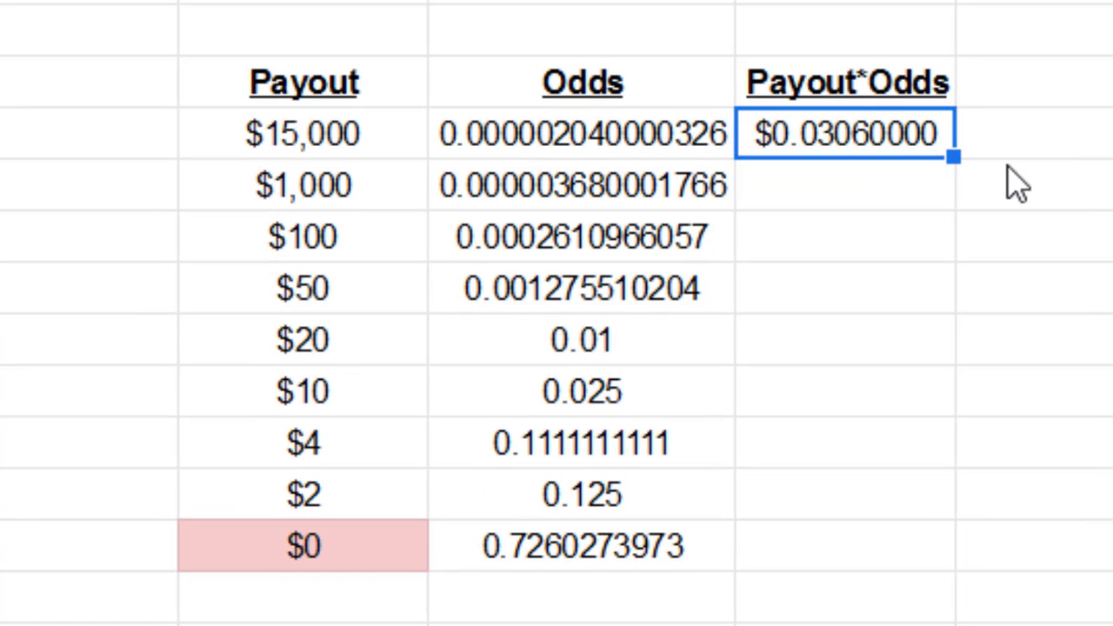
{"action": "left_click_drag", "start_coordinate": [953, 157], "coordinate": [948, 557]}
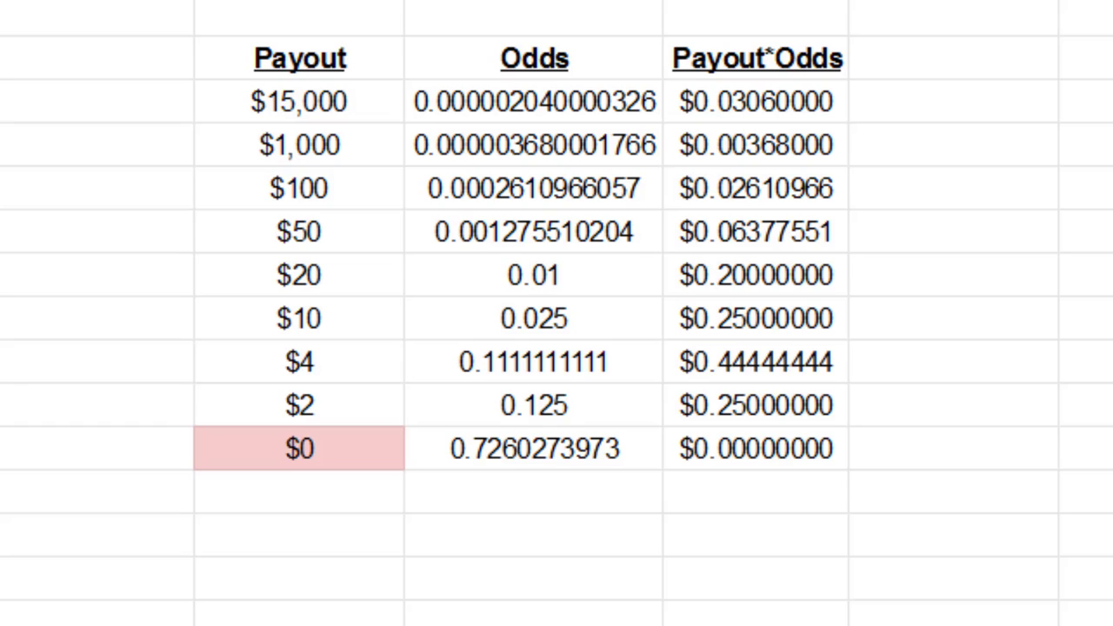
Step: Total the Payout*Odds column with a SUM formula in the cell directly below the $0 row and select that total
{"action": "left_click", "coordinate": [756, 501]}
{"action": "type", "text": "=sum("}
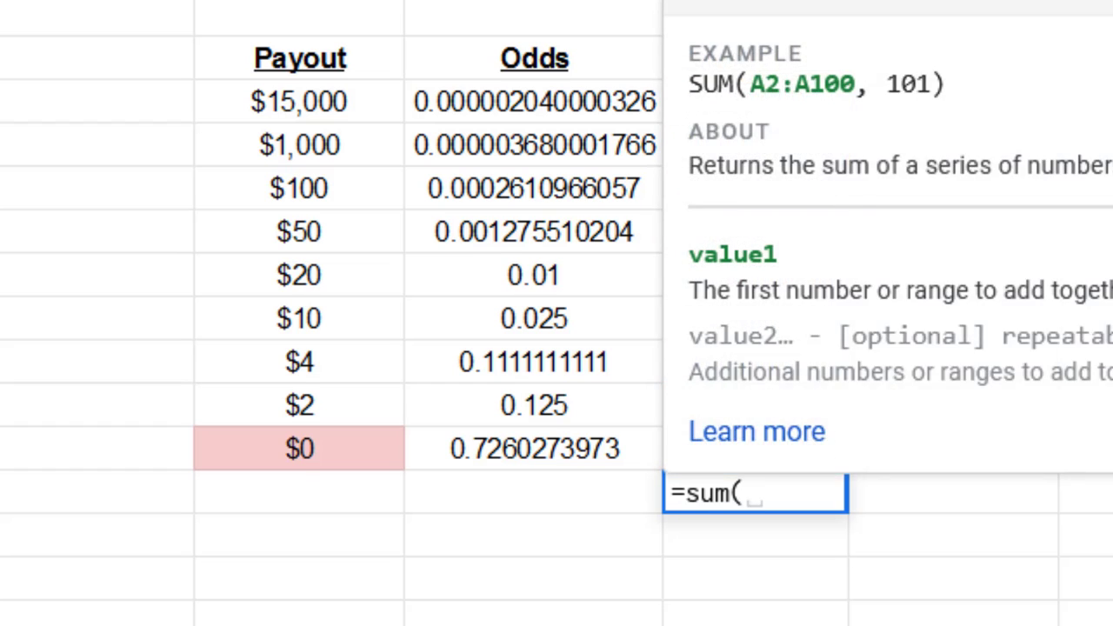
{"action": "left_click_drag", "start_coordinate": [757, 102], "coordinate": [791, 455]}
{"action": "type", "text": ")"}
{"action": "key", "text": "Return"}
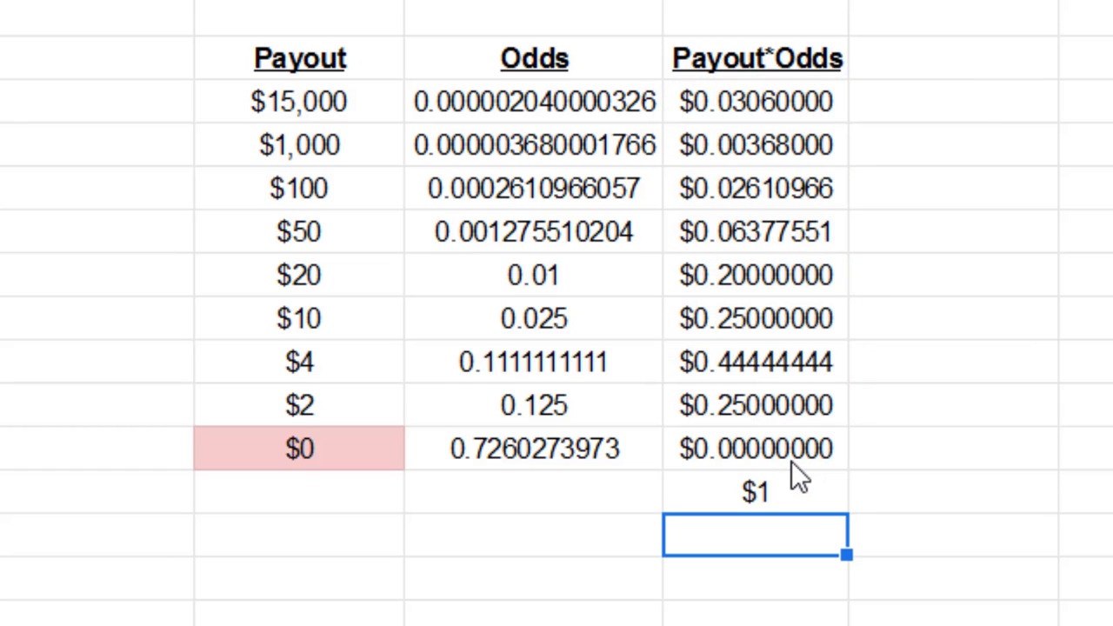
{"action": "left_click", "coordinate": [771, 494]}
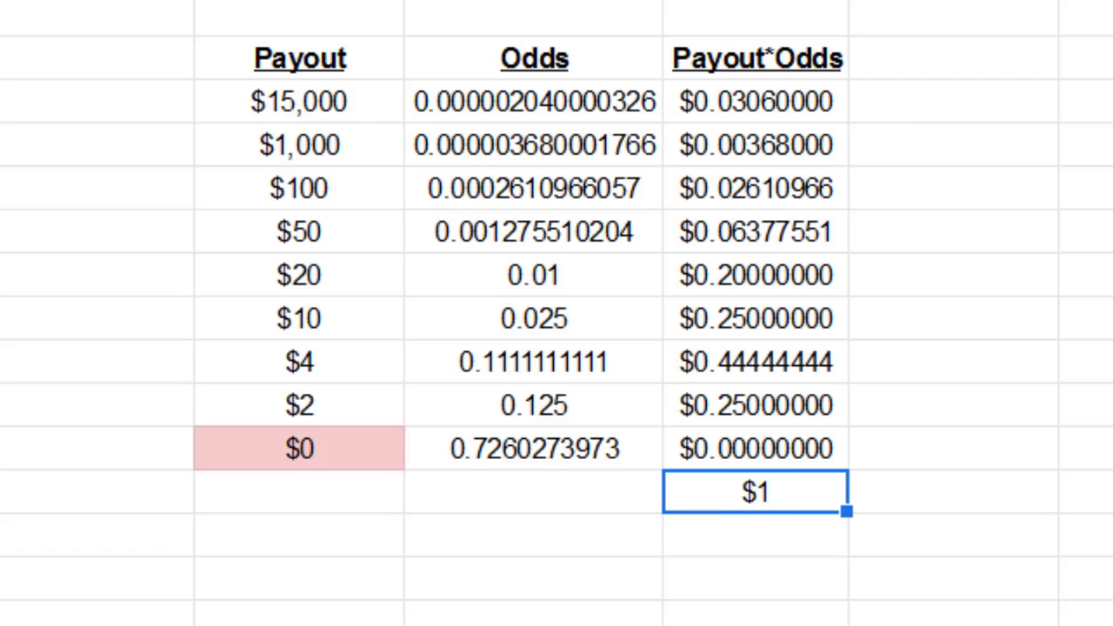